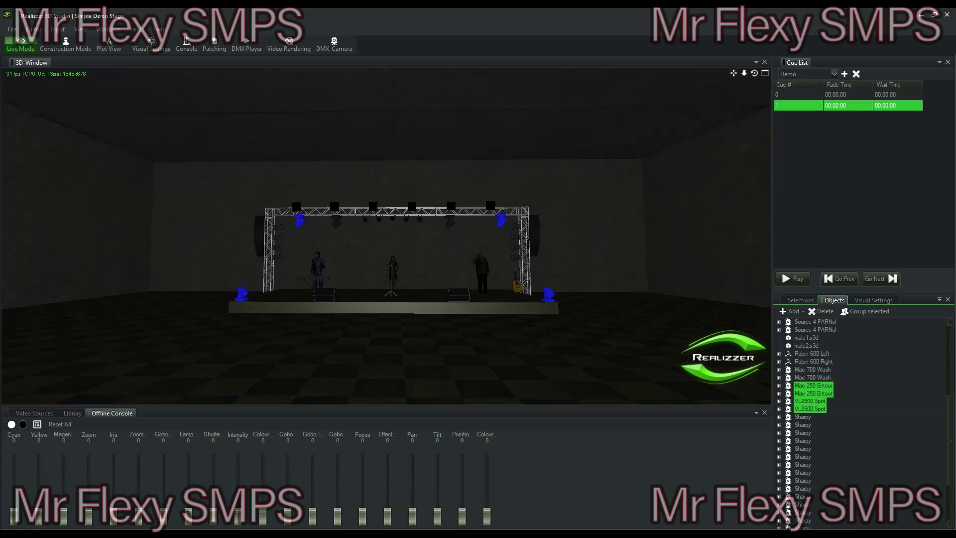
# - Light the selected spots together with both Mac 700 Wash fixtures, and light the two washes separately
pyautogui.keyDown('ctrl'); pyautogui.click(812, 369); pyautogui.keyUp('ctrl')
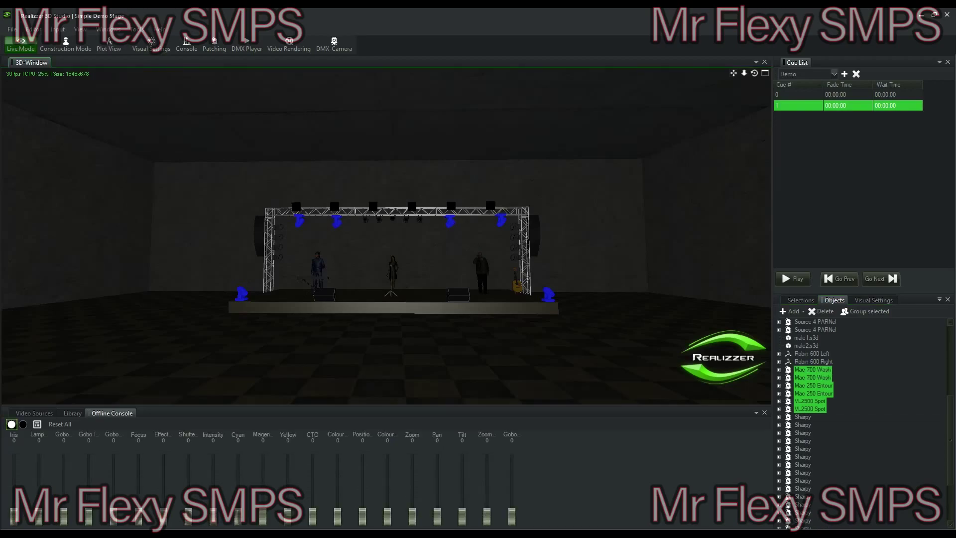
pyautogui.click(11, 423)
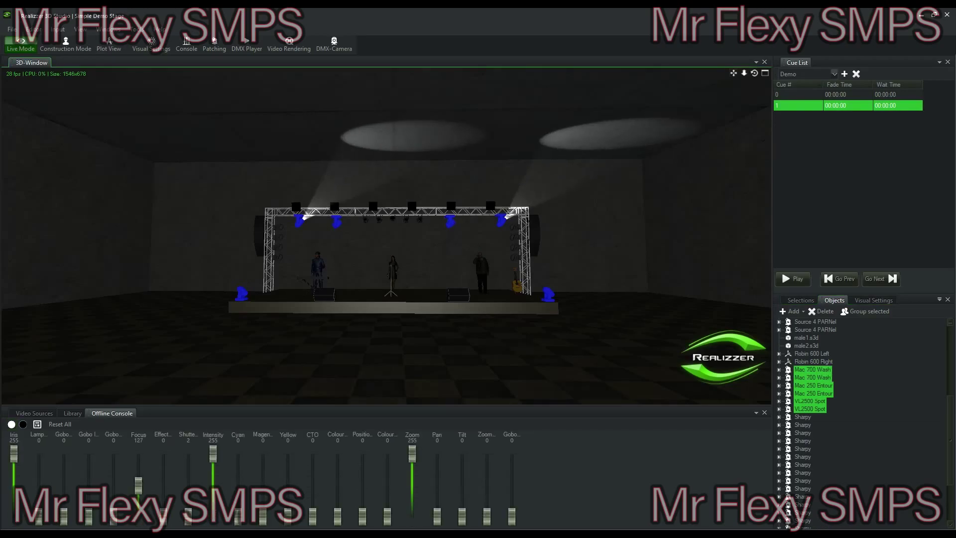
pyautogui.click(812, 369)
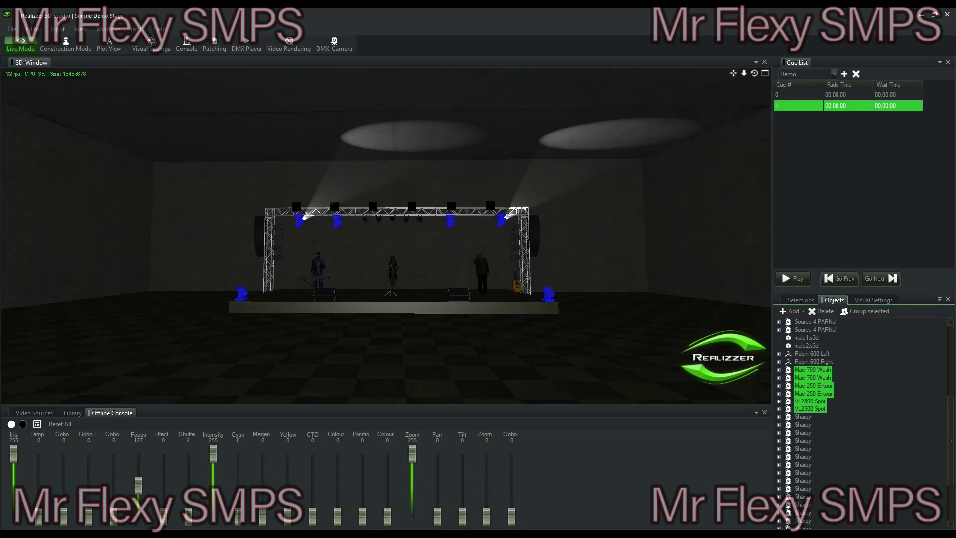
pyautogui.keyDown('ctrl'); pyautogui.click(813, 377); pyautogui.keyUp('ctrl')
pyautogui.click(12, 424)
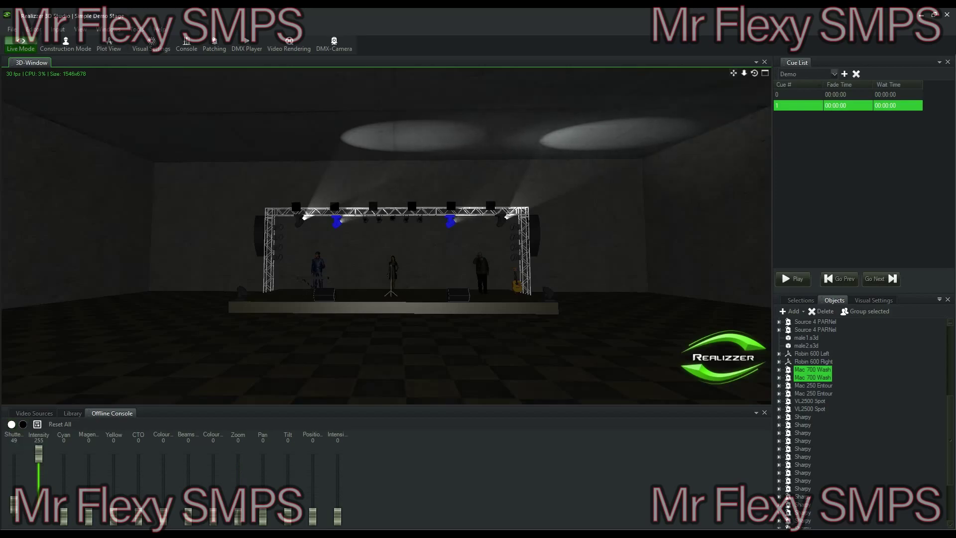
# - Select only the two Mac 250 Entour fixtures at the stage corners and light them
pyautogui.click(813, 393)
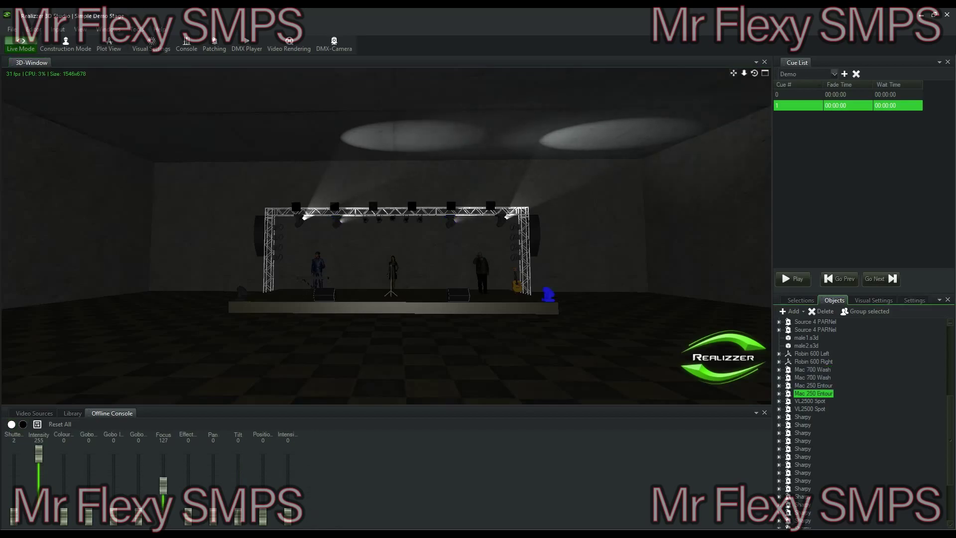
pyautogui.keyDown('ctrl'); pyautogui.click(813, 385); pyautogui.keyUp('ctrl')
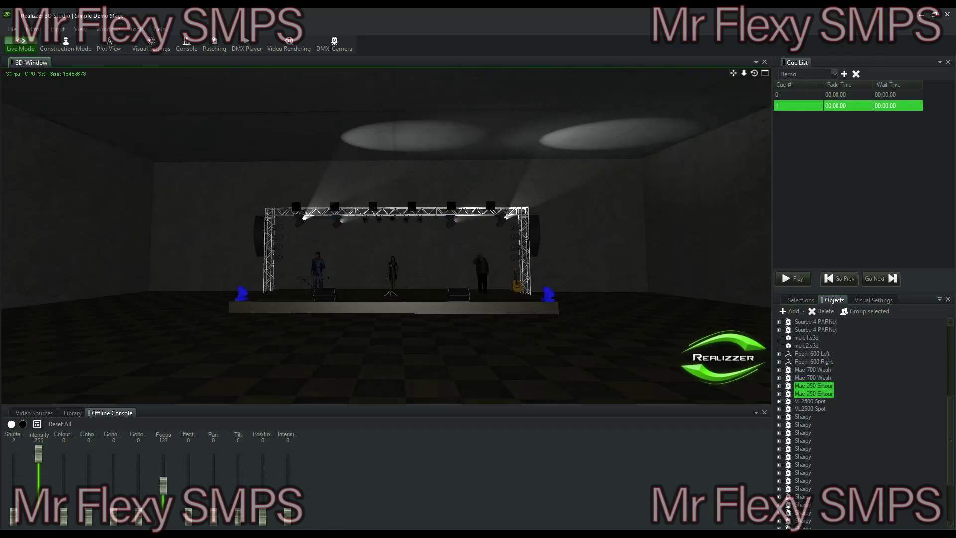
pyautogui.click(11, 424)
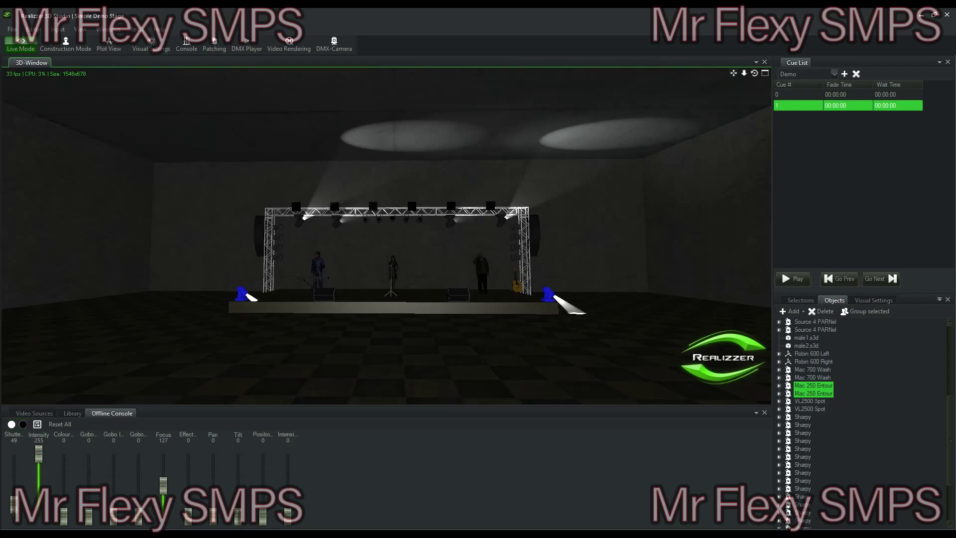
# - Aim the Mac 250 Entour pair upward with pan 127 and tilt 103, and clear the selection
pyautogui.moveTo(213, 516); pyautogui.dragTo(213, 485)
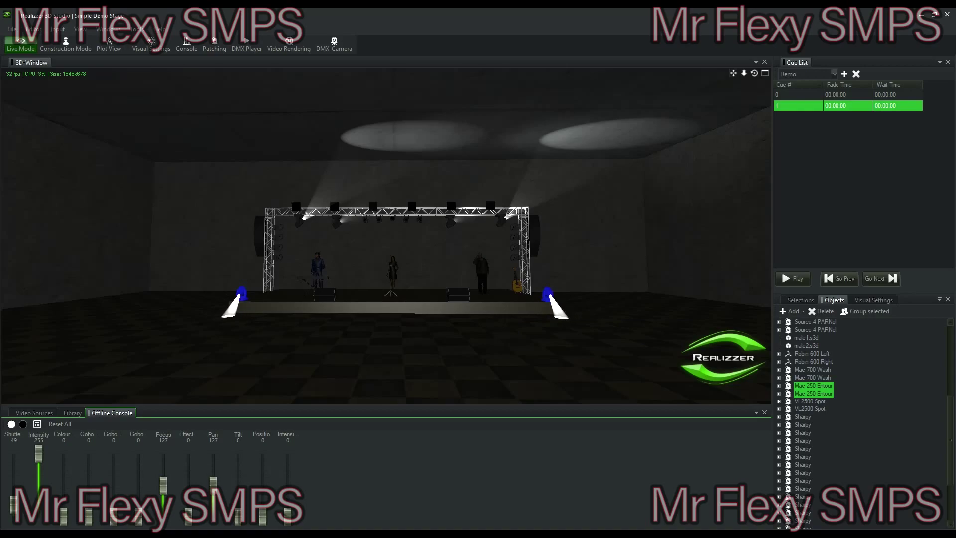
pyautogui.moveTo(238, 516); pyautogui.dragTo(238, 487)
pyautogui.click(386, 279)
# - Set both VL2500 Spot fixtures on the truss to pan 39 and narrow their zoom to 28
pyautogui.click(299, 221)
pyautogui.keyDown('ctrl'); pyautogui.click(501, 220); pyautogui.keyUp('ctrl')
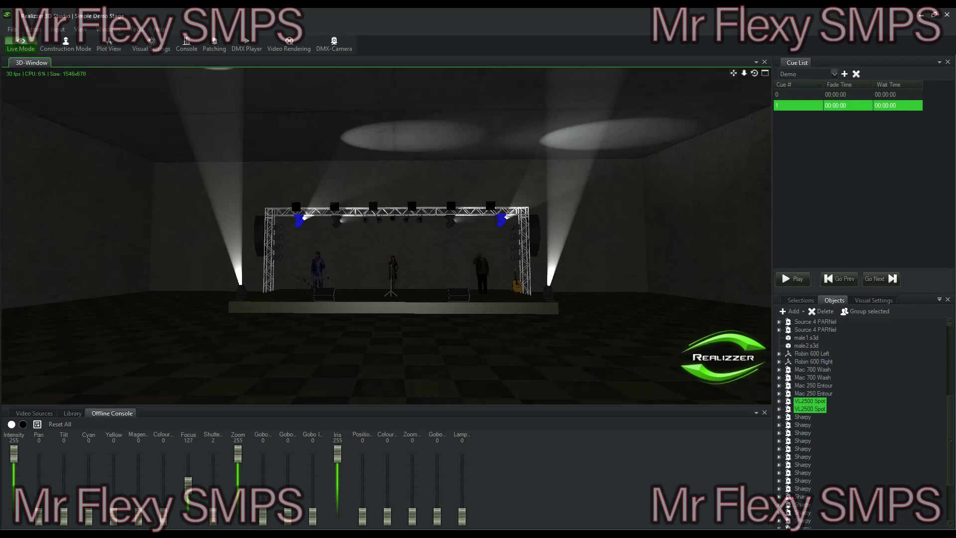
pyautogui.moveTo(39, 516); pyautogui.dragTo(39, 505)
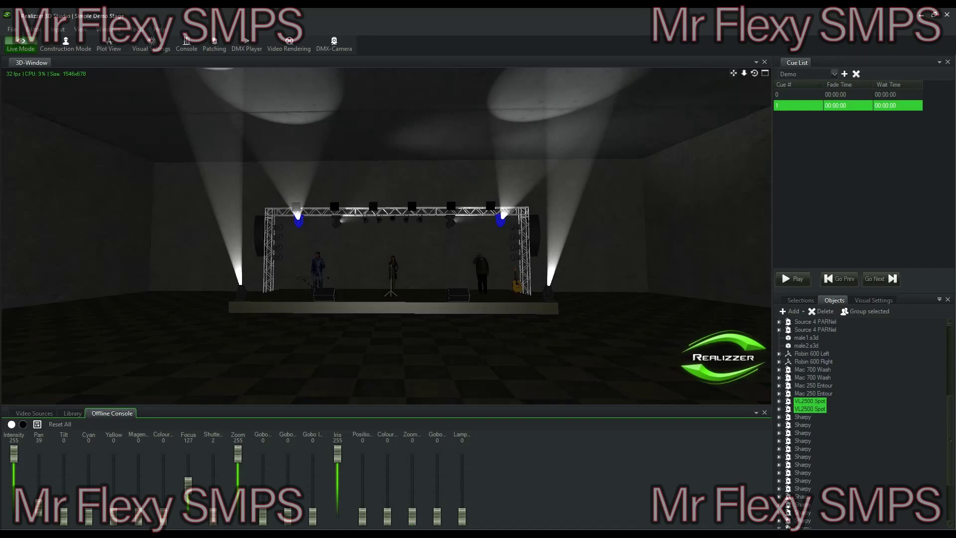
pyautogui.moveTo(238, 454); pyautogui.dragTo(238, 509)
# - Set the focus of both Mac 250 Entour fixtures to 255
pyautogui.click(813, 385)
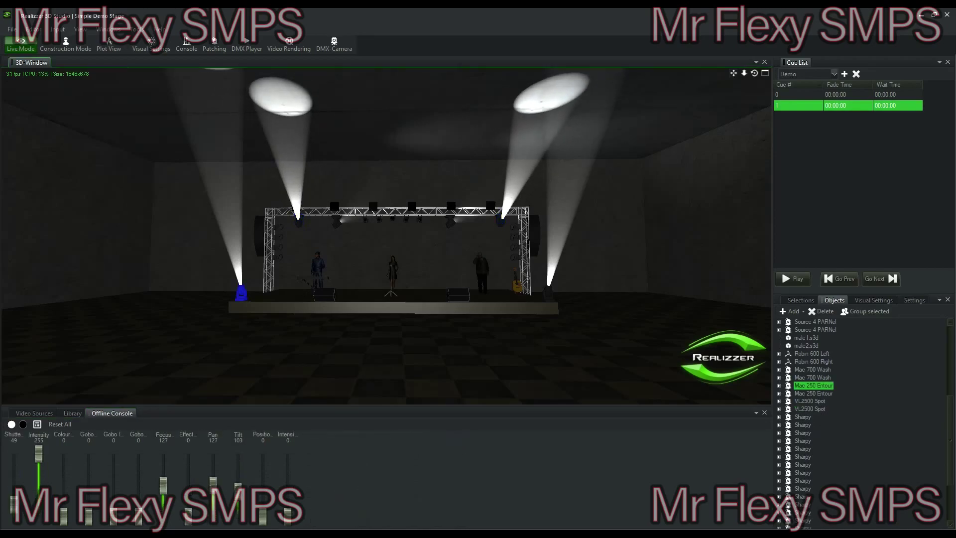
pyautogui.keyDown('ctrl'); pyautogui.click(548, 294); pyautogui.keyUp('ctrl')
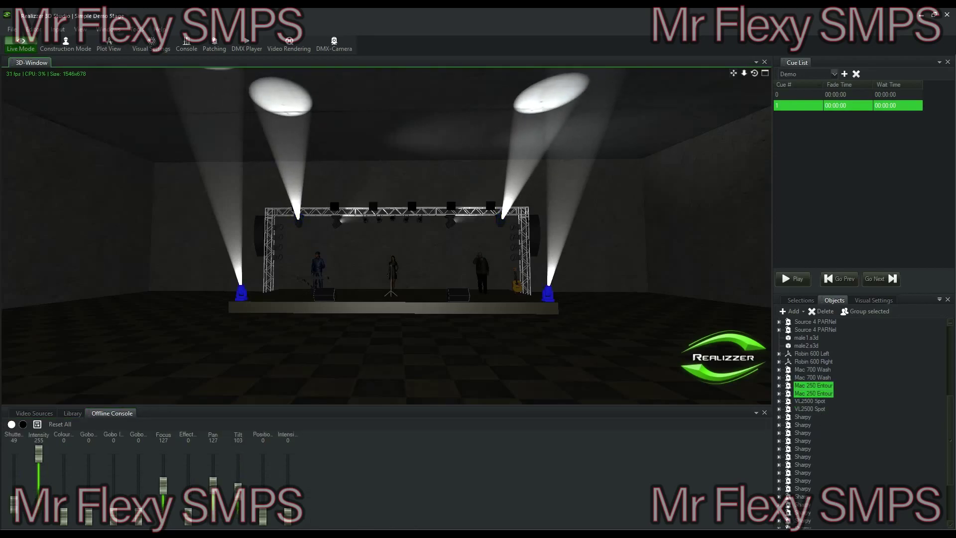
pyautogui.moveTo(164, 485)
pyautogui.mouseDown()
pyautogui.moveTo(164, 516)
pyautogui.moveTo(163, 455)
pyautogui.moveTo(164, 515)
pyautogui.moveTo(163, 486)
pyautogui.mouseUp()
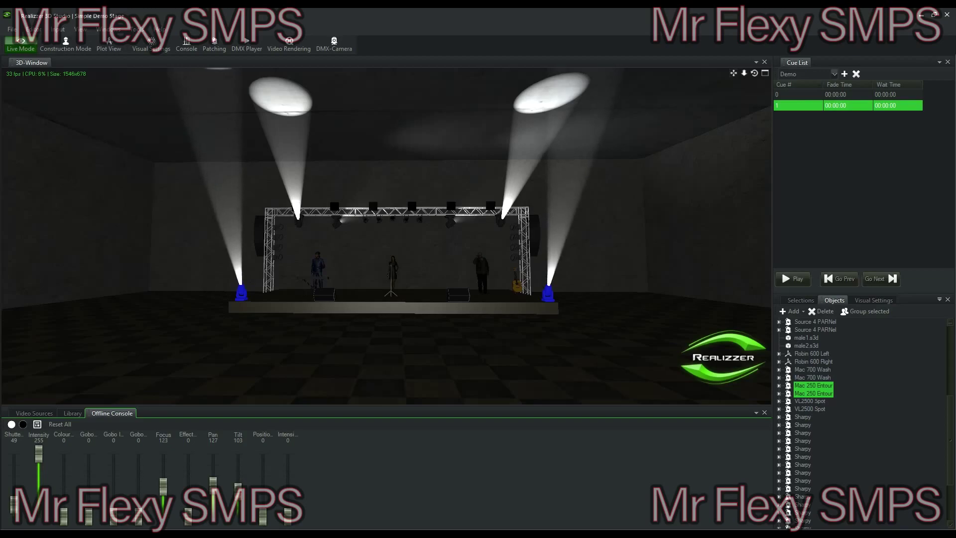
pyautogui.moveTo(163, 485); pyautogui.dragTo(163, 454)
pyautogui.scroll(-2, 386, 236)
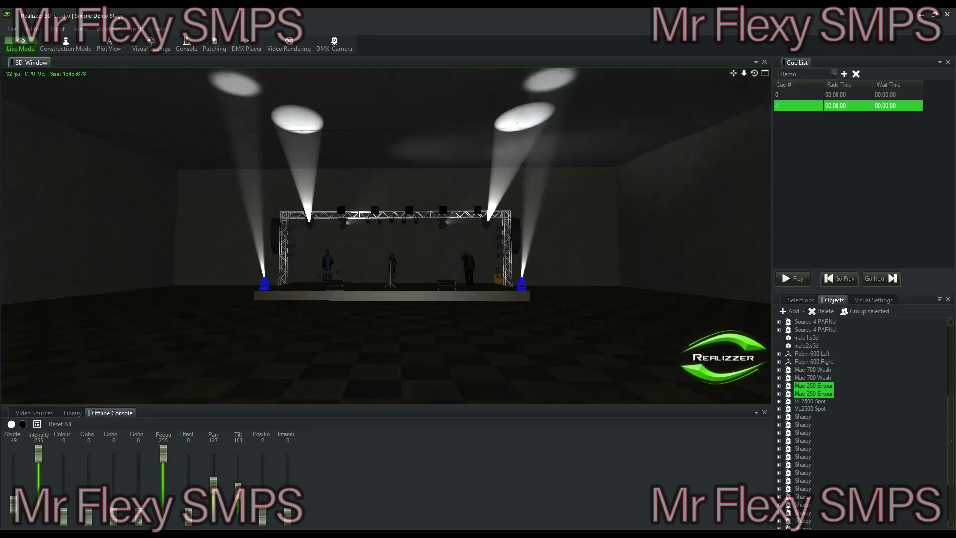
pyautogui.scroll(-1, 414, 203)
pyautogui.moveTo(414, 203)
pyautogui.mouseDown(button='middle')
pyautogui.moveTo(414, 219)
pyautogui.moveTo(416, 203)
pyautogui.mouseUp(button='middle')
pyautogui.scroll(2, 415, 219)
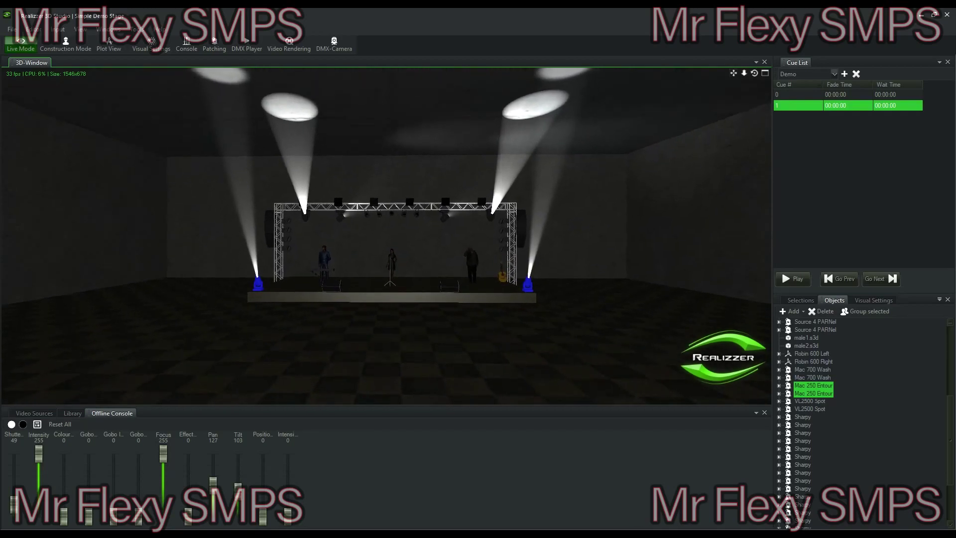
# - Adjust the haze in the visual settings to about the middle of its range
pyautogui.click(874, 300)
pyautogui.moveTo(864, 338); pyautogui.dragTo(888, 338)
pyautogui.moveTo(413, 214); pyautogui.dragTo(426, 214, button='middle')
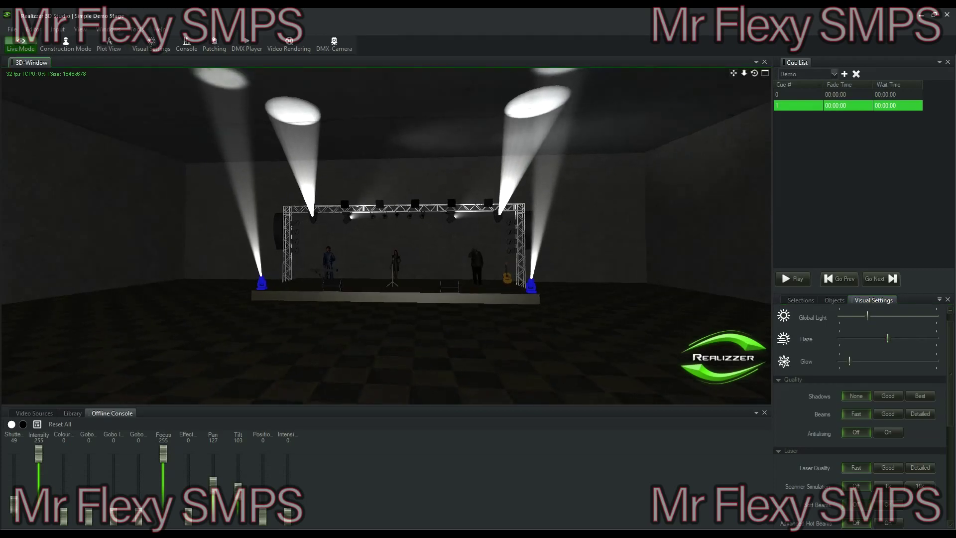
# - Set both Mac 700 Wash fixtures to zoom 255 and pan 42, and clear the selection
pyautogui.click(801, 300)
pyautogui.click(834, 300)
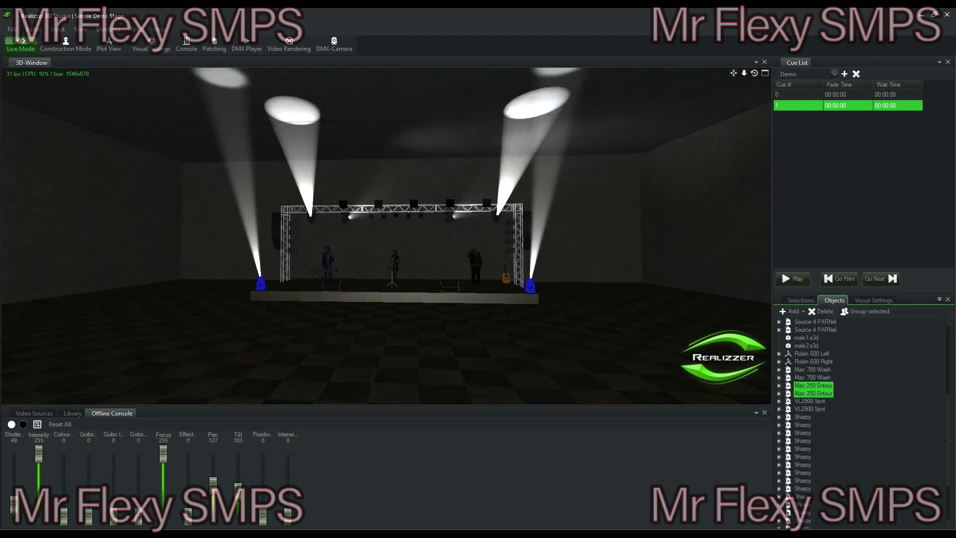
pyautogui.click(813, 377)
pyautogui.keyDown('ctrl'); pyautogui.click(345, 218); pyautogui.keyUp('ctrl')
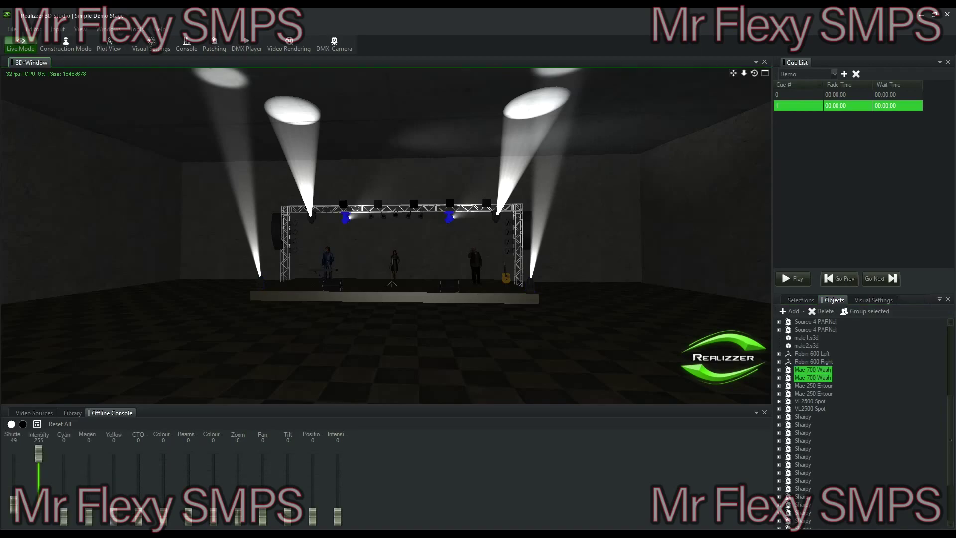
pyautogui.moveTo(238, 516); pyautogui.dragTo(238, 454)
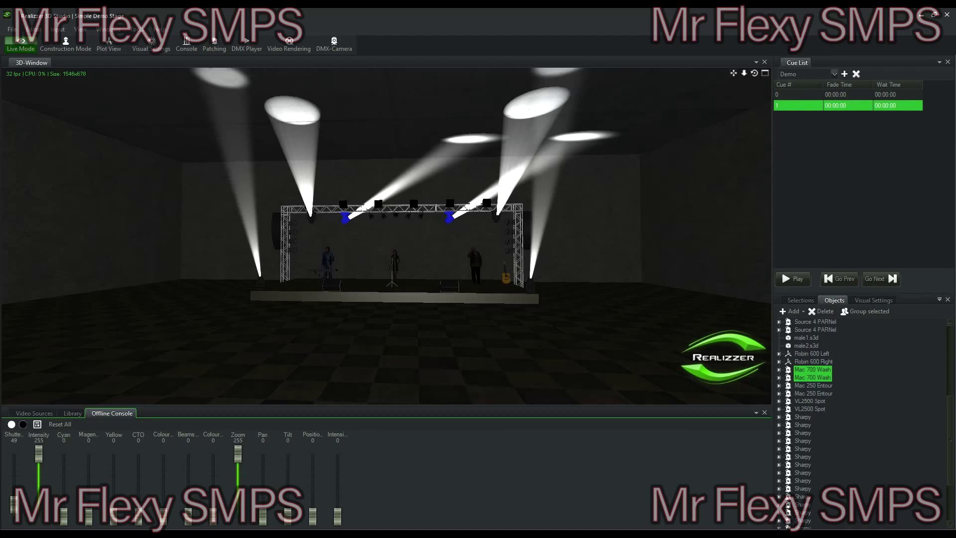
pyautogui.moveTo(262, 516)
pyautogui.mouseDown()
pyautogui.moveTo(263, 495)
pyautogui.moveTo(262, 506)
pyautogui.mouseUp()
pyautogui.moveTo(386, 236)
pyautogui.mouseDown(button='middle')
pyautogui.moveTo(406, 233)
pyautogui.moveTo(395, 230)
pyautogui.mouseUp(button='middle')
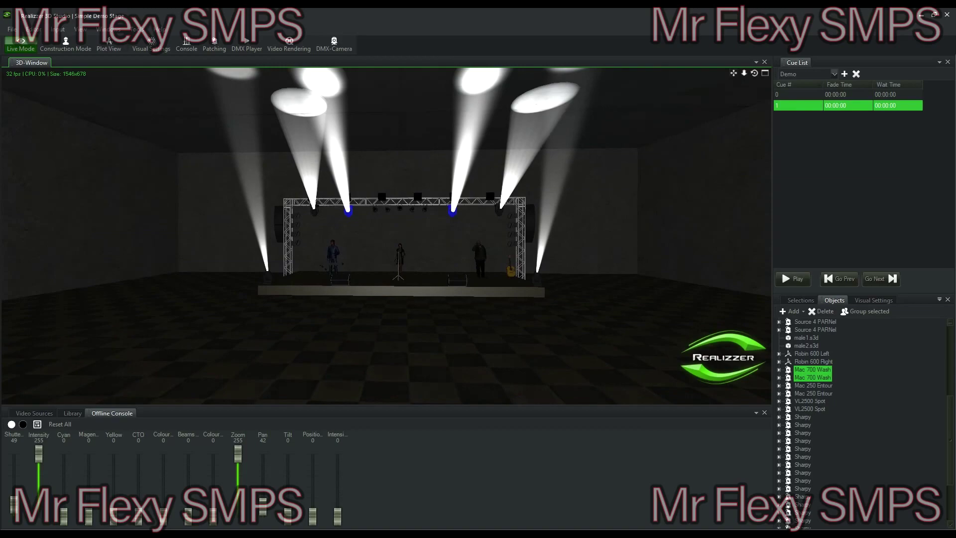
pyautogui.press('Escape')
# - Create a cue list named Sample Program and add a first cue to it
pyautogui.click(835, 74)
pyautogui.click(831, 84)
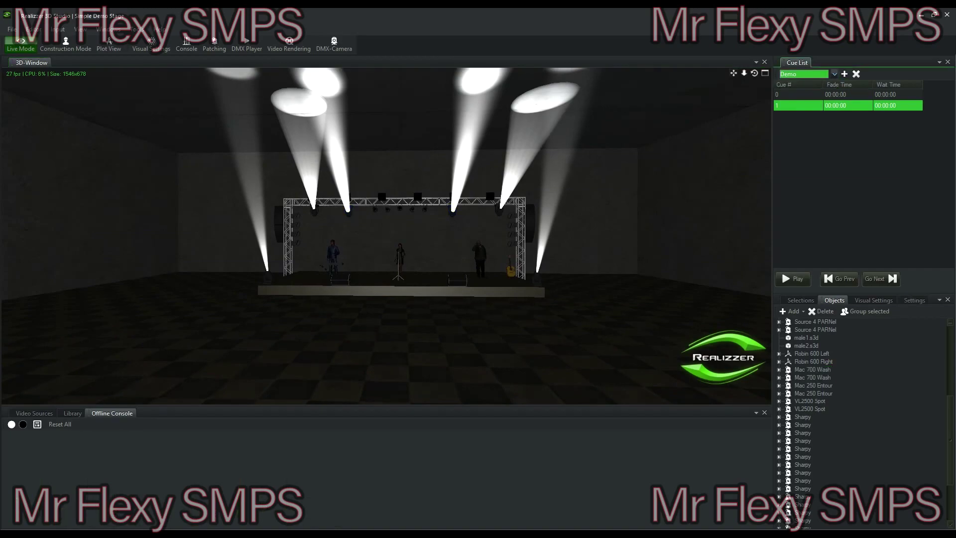
pyautogui.click(844, 75)
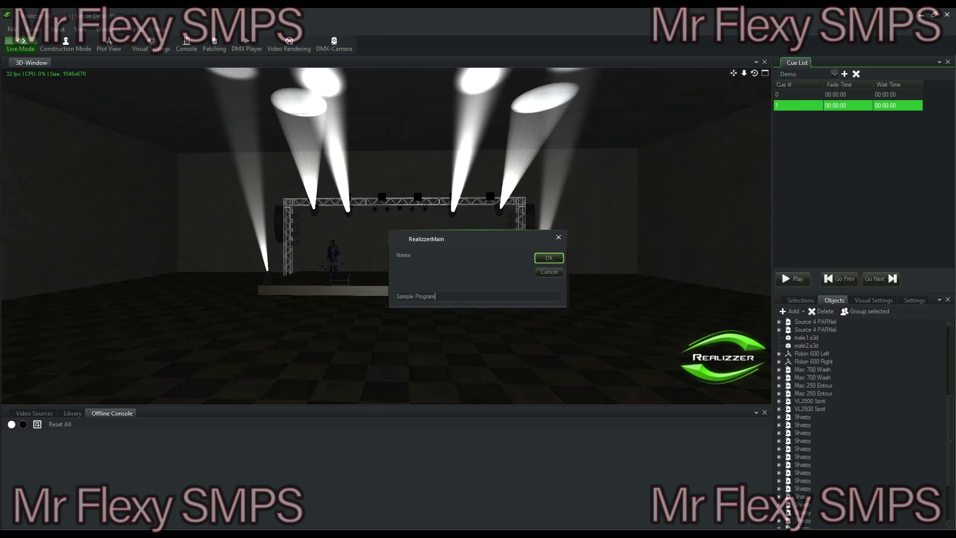
pyautogui.press('Return')
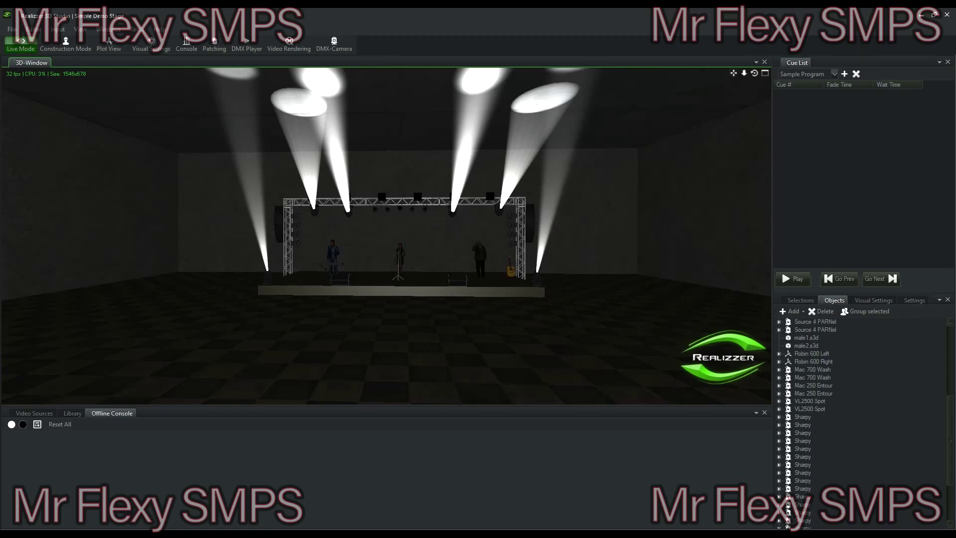
pyautogui.rightClick(815, 104)
pyautogui.click(856, 108)
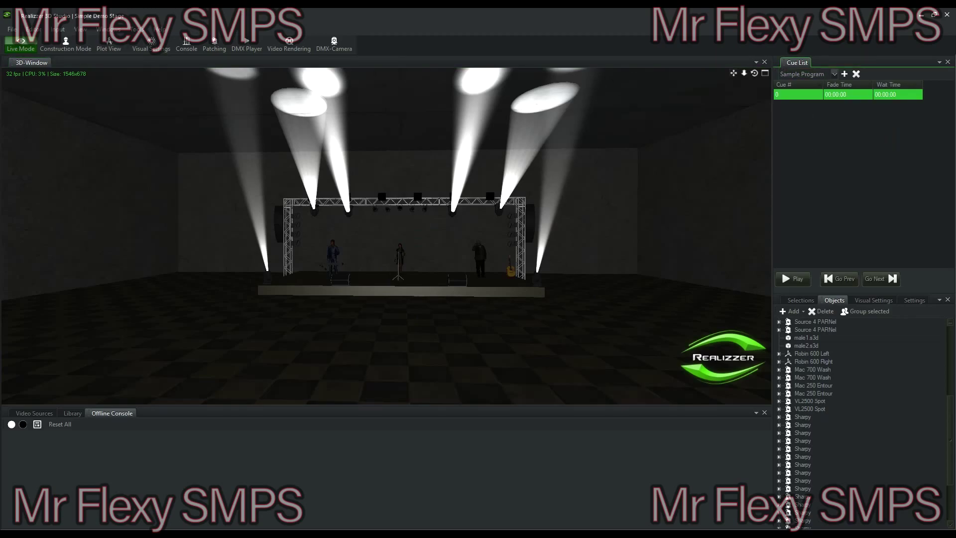
# - Switch to the Demo cue list and back to Sample Program to compare their cues
pyautogui.click(835, 74)
pyautogui.click(802, 84)
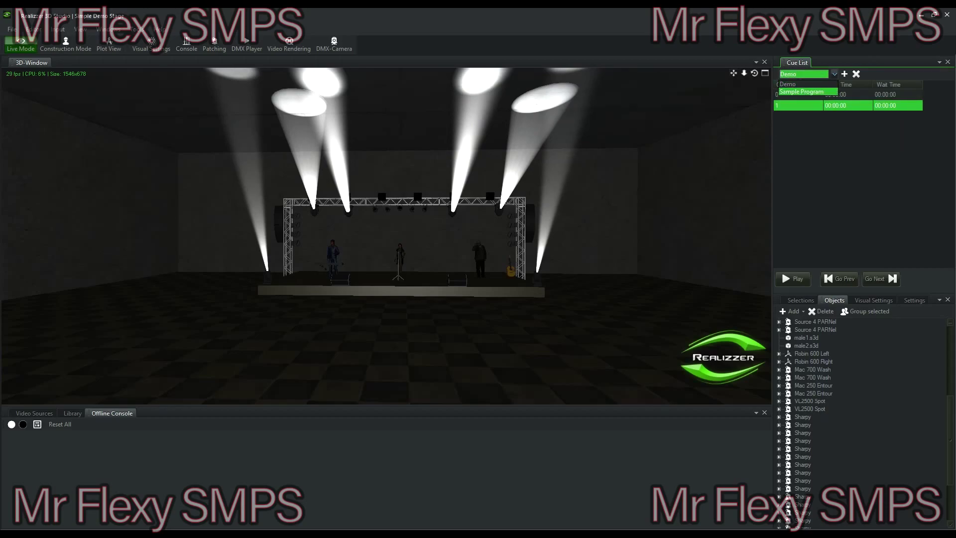
pyautogui.press('Down')
# - Create another cue list named Wave 1
pyautogui.click(845, 75)
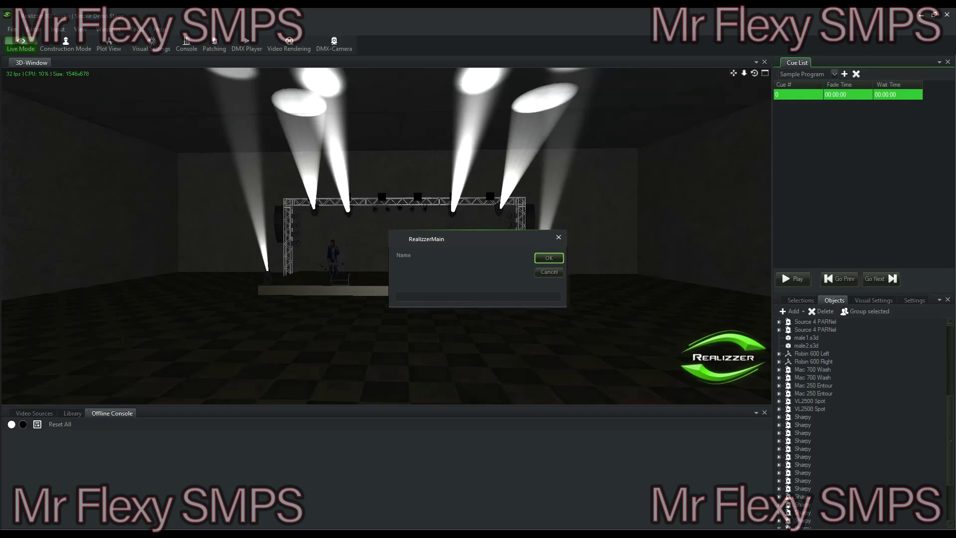
pyautogui.write('Wave')
pyautogui.press('Return')
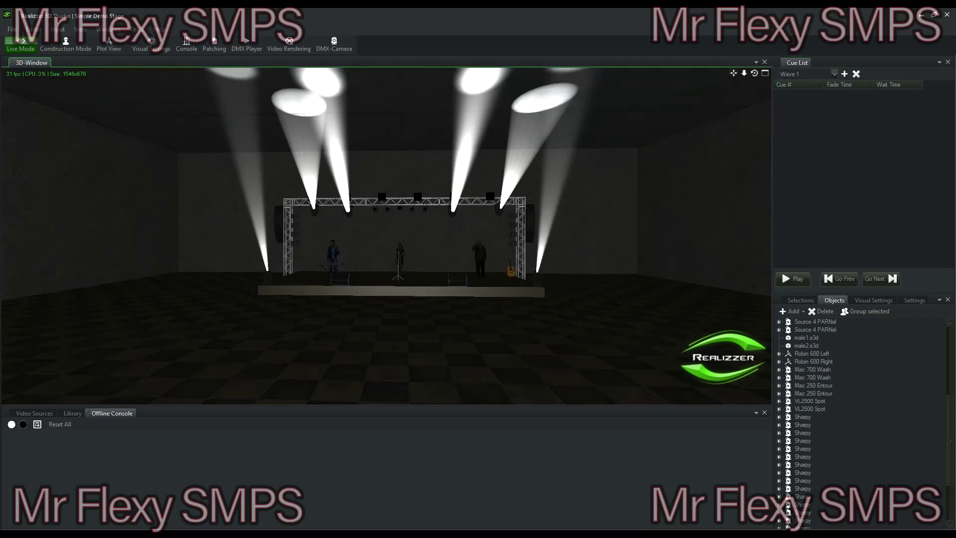
# - Aim the beam of the Mac 250 Entour at the left end of the stage outward toward the left wall
pyautogui.click(268, 278)
pyautogui.scroll(-1, 268, 278)
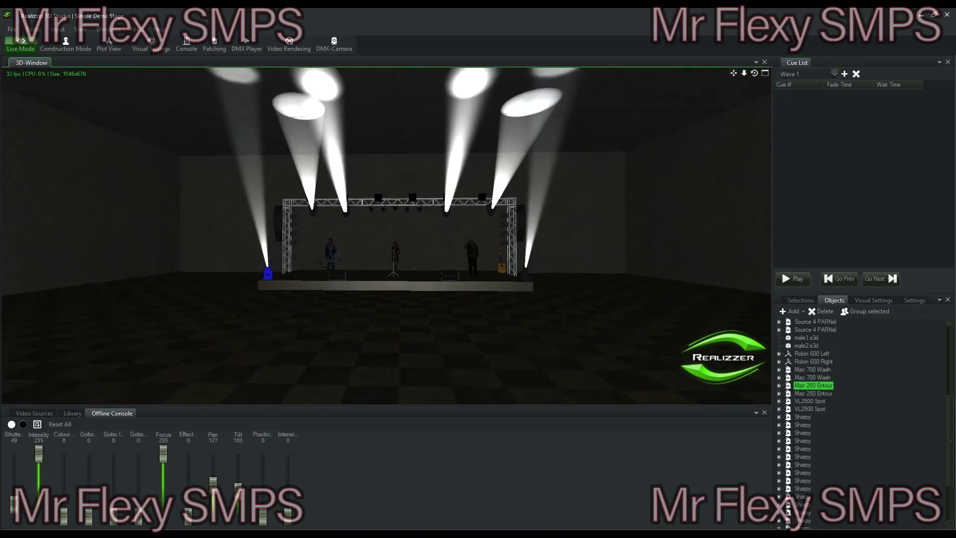
pyautogui.moveTo(214, 484); pyautogui.dragTo(238, 497)
pyautogui.scroll(-4, 386, 236)
pyautogui.moveTo(387, 236)
pyautogui.mouseDown(button='middle')
pyautogui.moveTo(413, 234)
pyautogui.moveTo(379, 231)
pyautogui.moveTo(398, 236)
pyautogui.mouseUp(button='middle')
pyautogui.scroll(2, 386, 236)
# - Aim the Mac 250 Entour at the right end of the stage outward with pan 149 and tilt 68
pyautogui.click(494, 263)
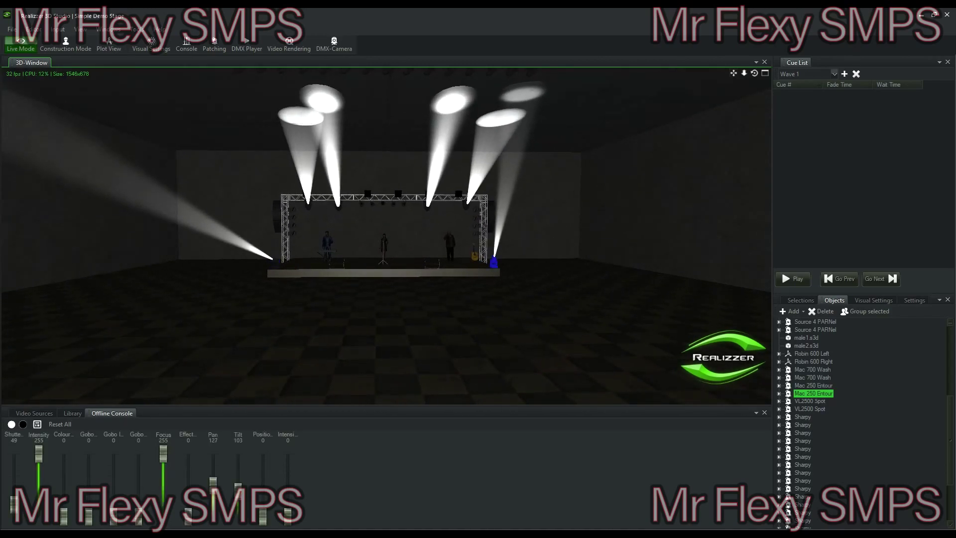
pyautogui.scroll(-3, 387, 236)
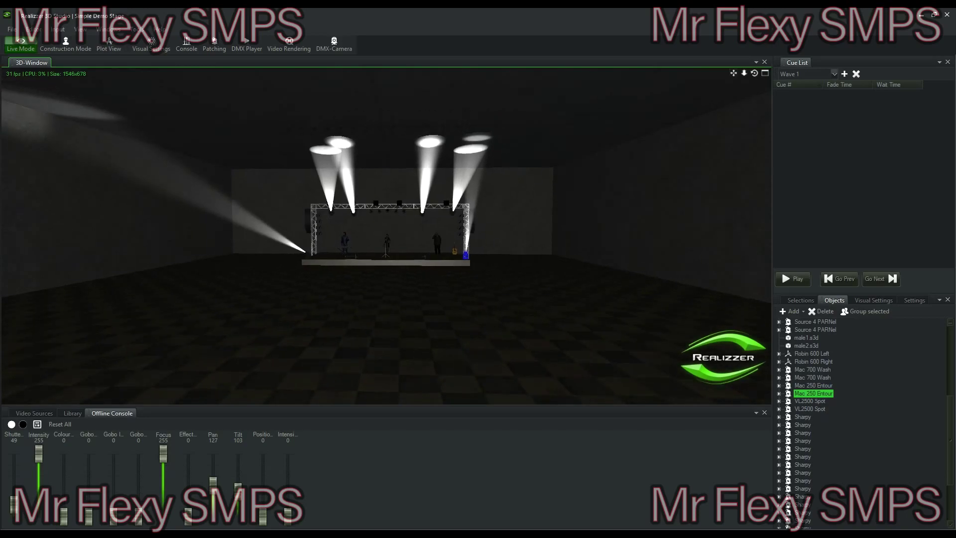
pyautogui.moveTo(238, 490)
pyautogui.mouseDown()
pyautogui.moveTo(238, 504)
pyautogui.moveTo(213, 476)
pyautogui.moveTo(238, 497)
pyautogui.mouseUp()
pyautogui.scroll(-2, 386, 236)
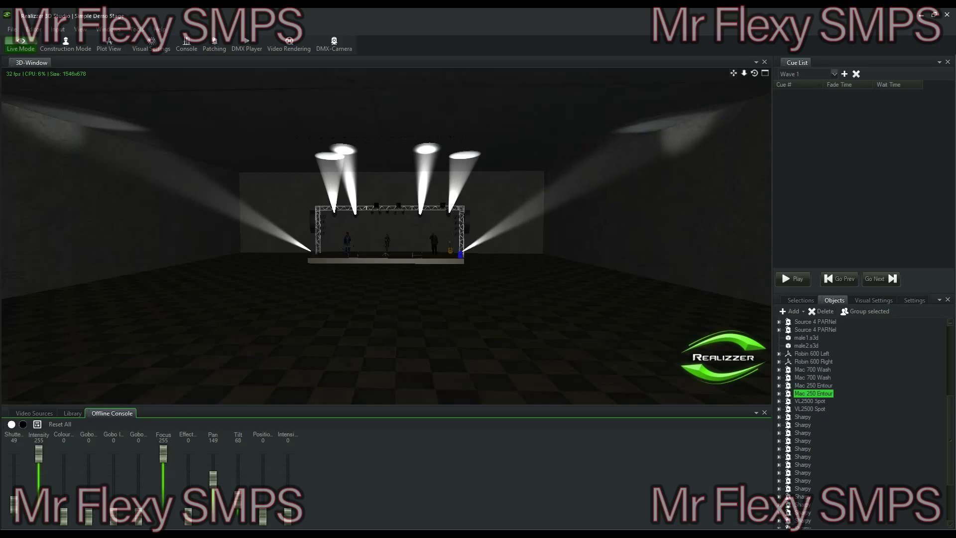
pyautogui.scroll(2, 349, 187)
pyautogui.moveTo(348, 187); pyautogui.dragTo(361, 197, button='right')
pyautogui.scroll(2, 360, 197)
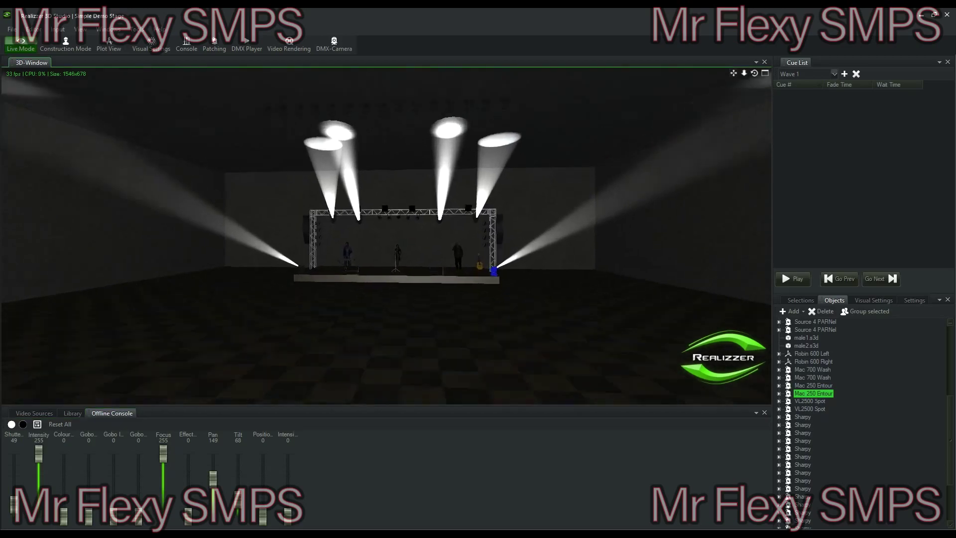
pyautogui.scroll(3, 386, 224)
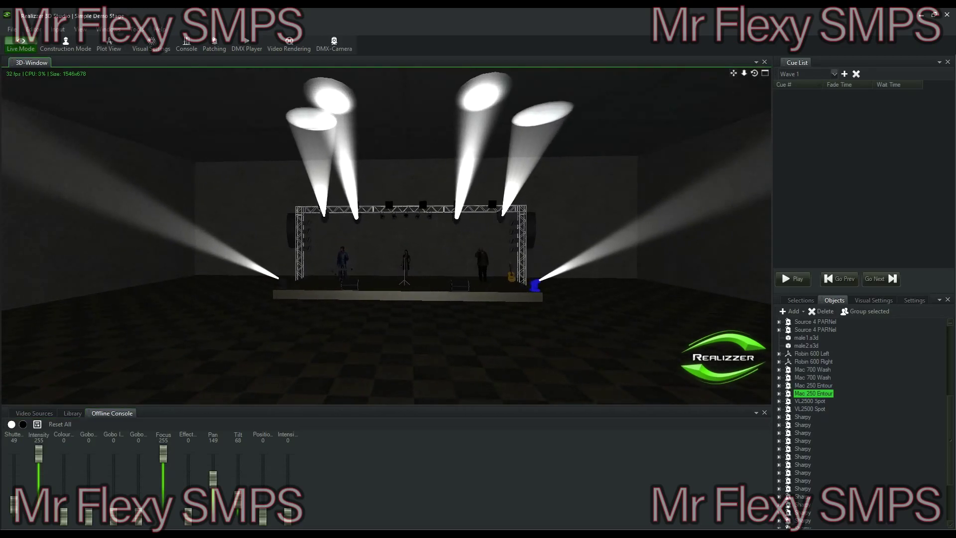
# - Pan the left VL2500 Spot's beam inward across the stage and set the left Mac 700 Wash's pan to 72
pyautogui.click(325, 218)
pyautogui.moveTo(324, 218); pyautogui.dragTo(345, 210, button='right')
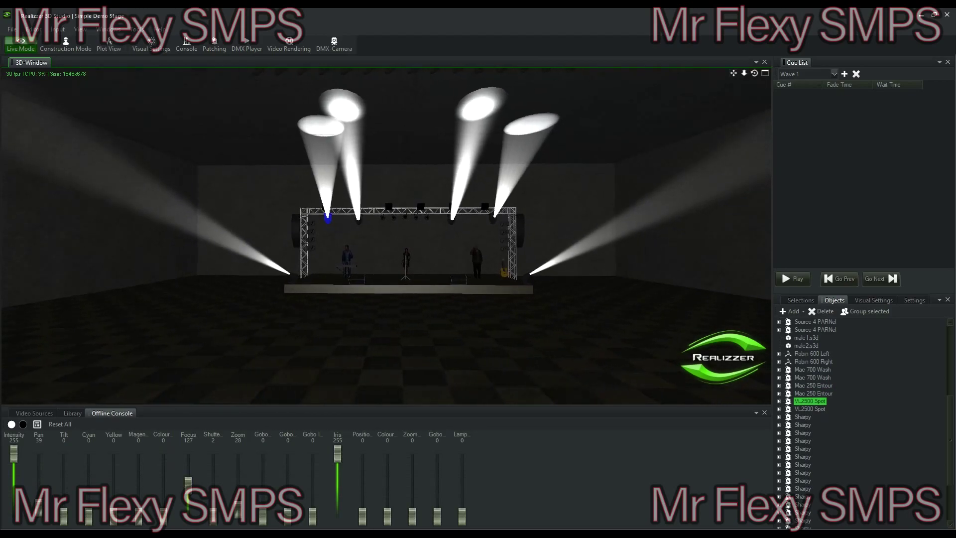
pyautogui.moveTo(39, 507); pyautogui.dragTo(39, 514)
pyautogui.click(355, 373)
pyautogui.click(358, 220)
pyautogui.moveTo(262, 507); pyautogui.dragTo(263, 498)
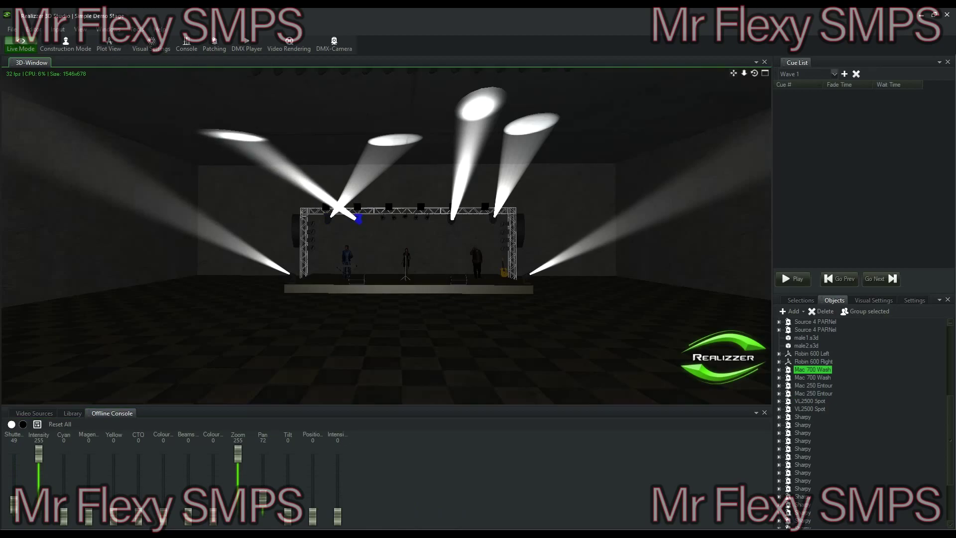
# - Aim the right Mac 700 Wash outward with pan 11 and the right VL2500 Spot inward with pan 73
pyautogui.click(452, 221)
pyautogui.moveTo(262, 506); pyautogui.dragTo(263, 515)
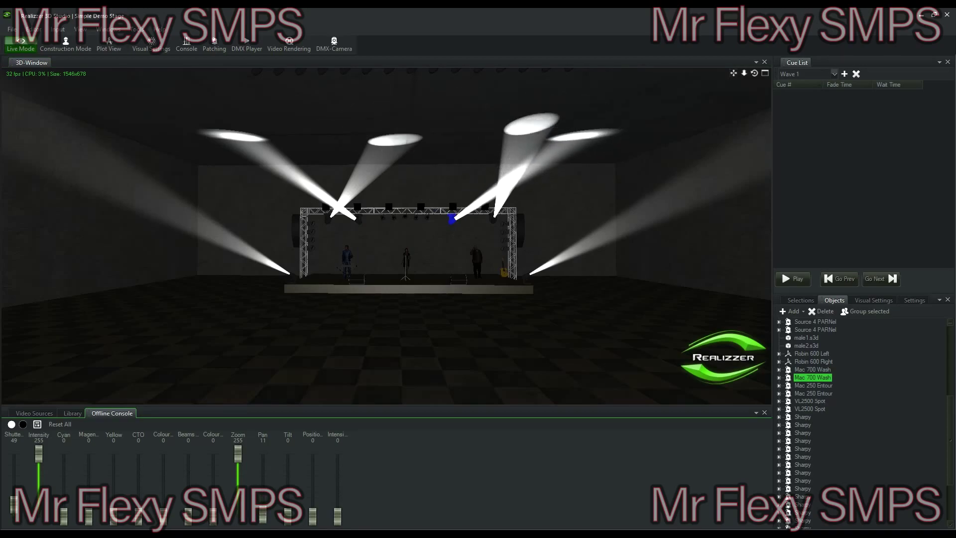
pyautogui.click(493, 219)
pyautogui.click(493, 219)
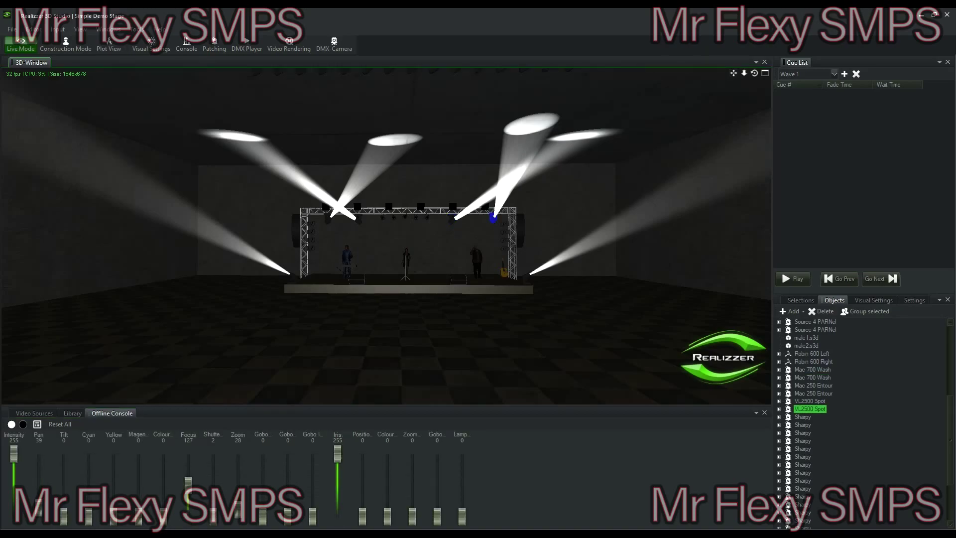
pyautogui.moveTo(38, 506); pyautogui.dragTo(39, 498)
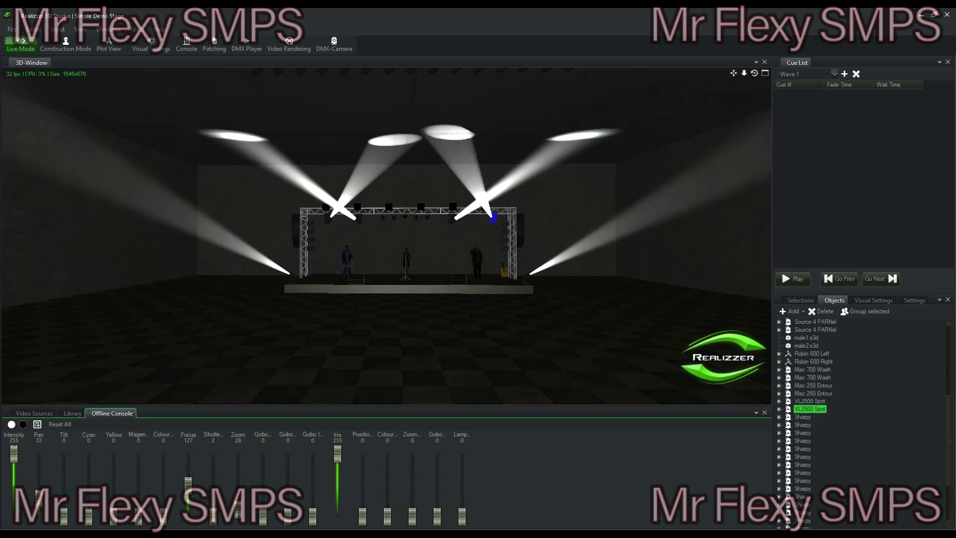
pyautogui.click(406, 224)
# - Record the current look in the Wave 1 cue list as a cue from DMX
pyautogui.rightClick(837, 136)
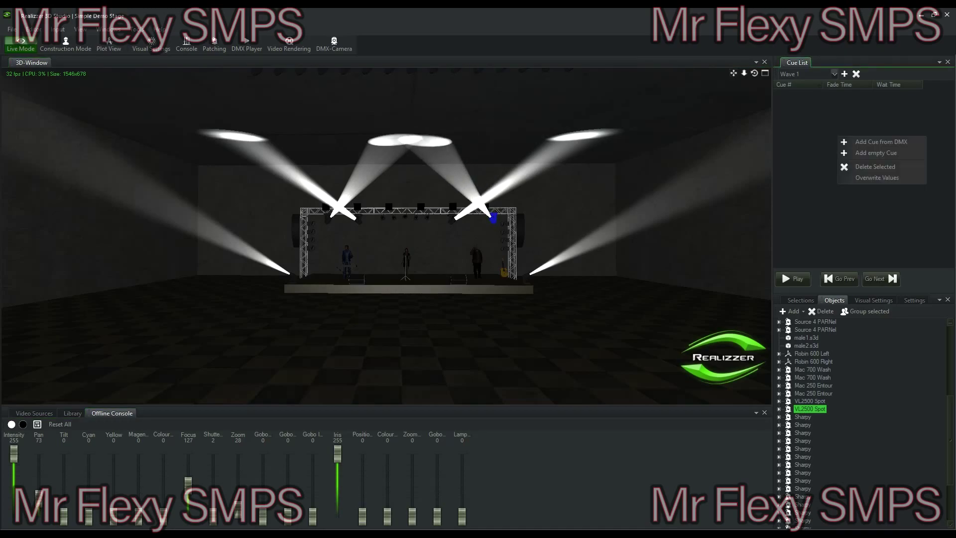
pyautogui.click(860, 142)
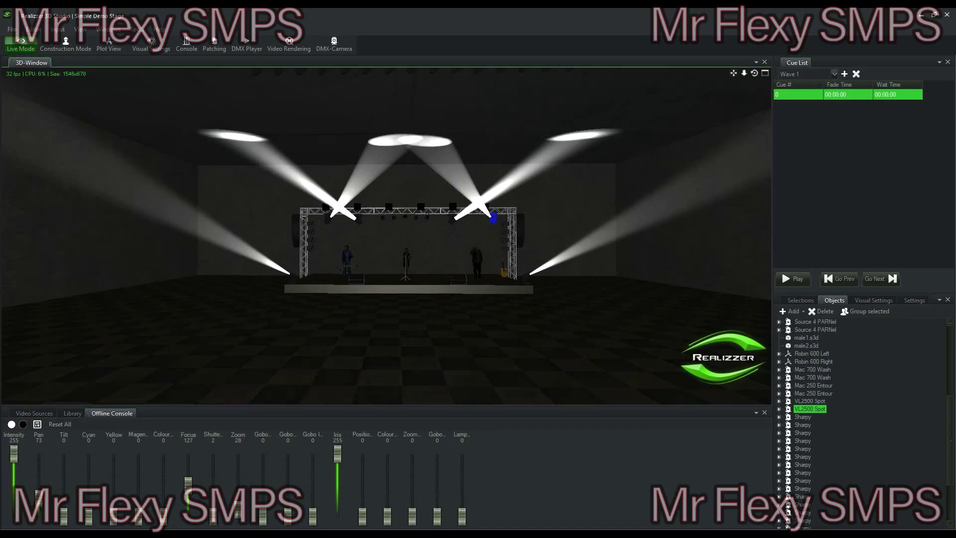
pyautogui.click(835, 74)
pyautogui.click(808, 91)
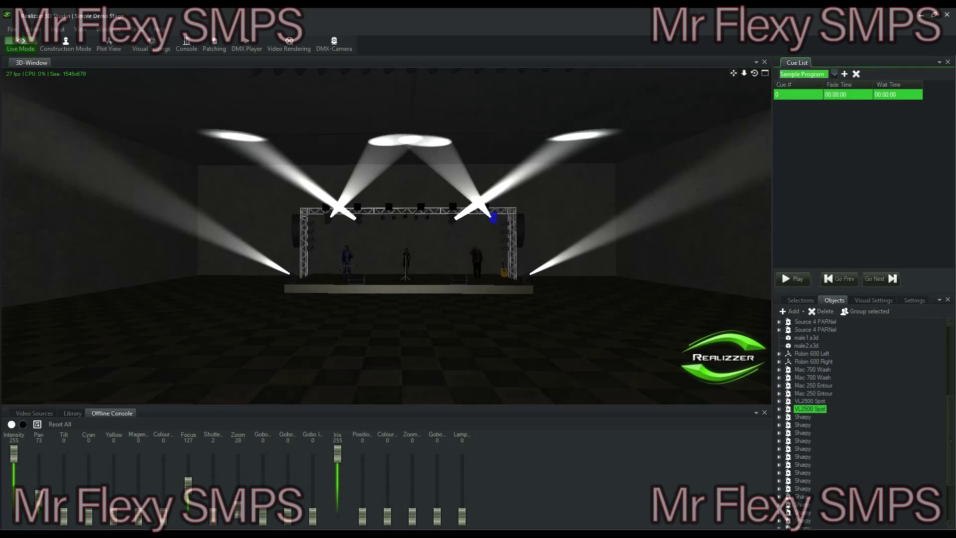
pyautogui.click(835, 74)
pyautogui.click(807, 98)
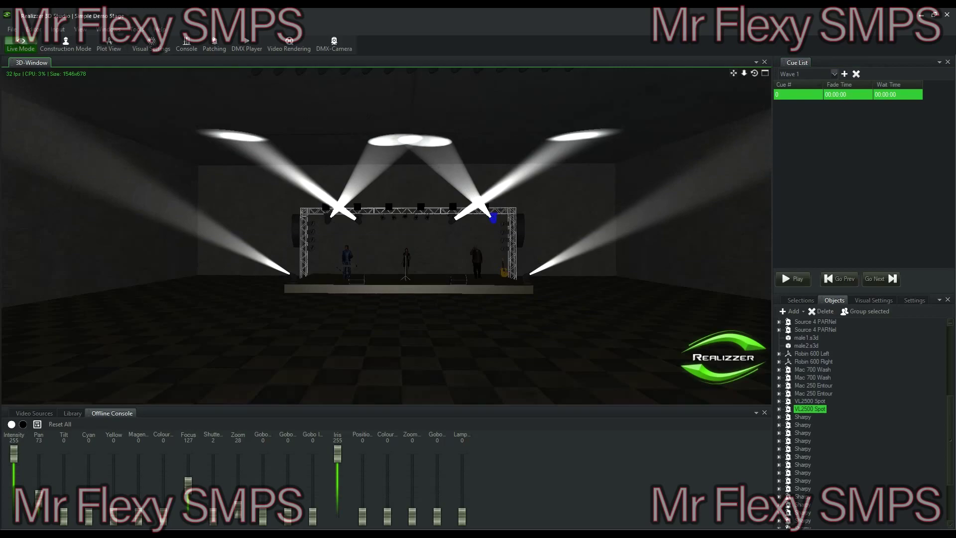
# - Swing both Mac 250 Entour beams inward across the stage, with pan 161 on the left fixture and pan 94 on the right one
pyautogui.scroll(-1, 386, 235)
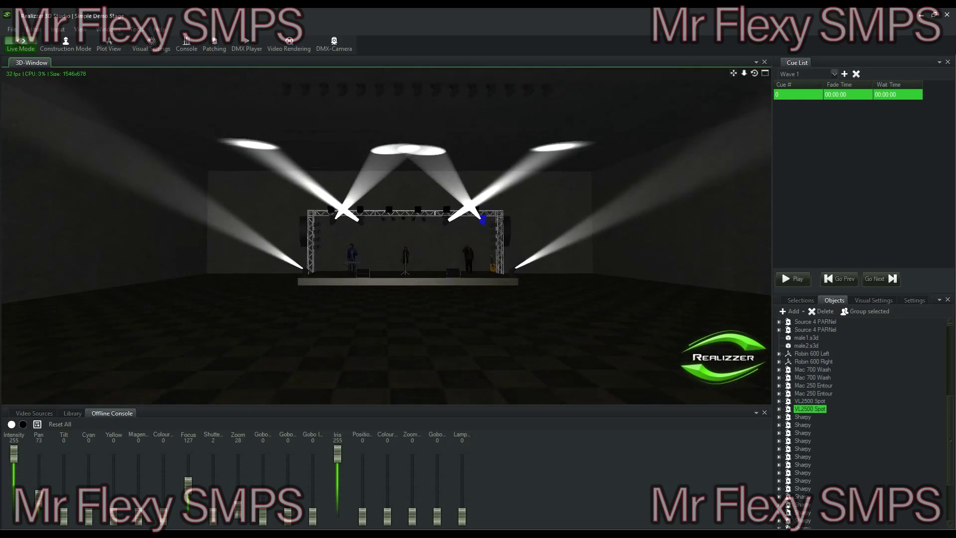
pyautogui.click(305, 273)
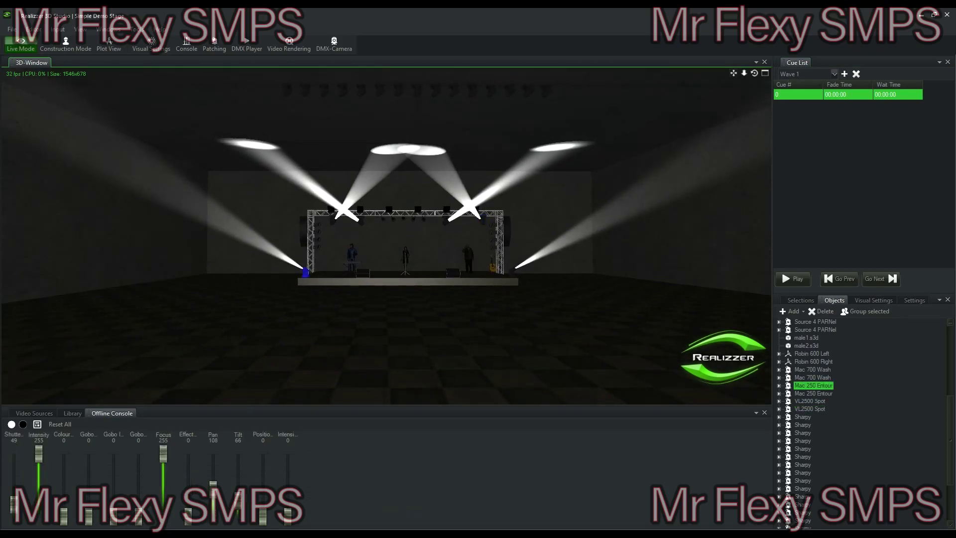
pyautogui.scroll(-1, 387, 235)
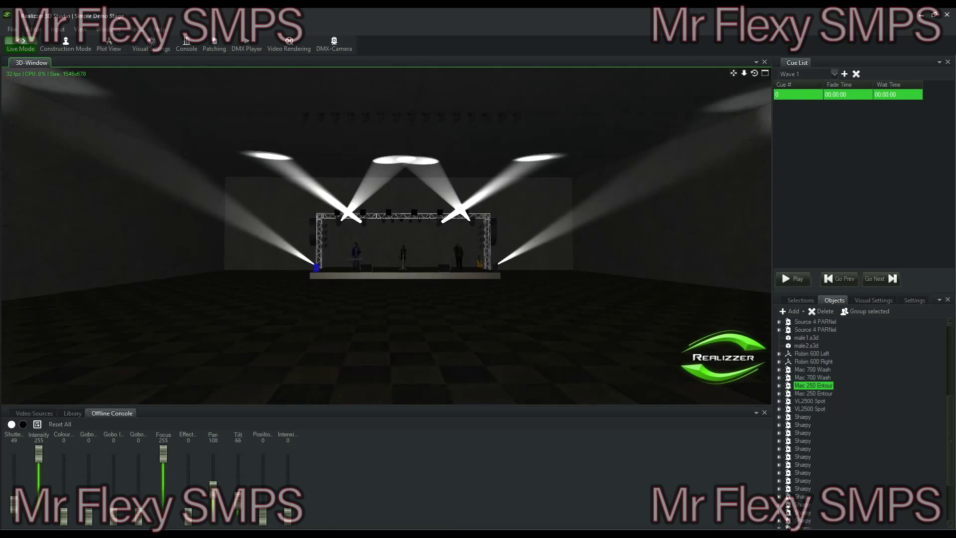
pyautogui.moveTo(213, 489); pyautogui.dragTo(213, 476)
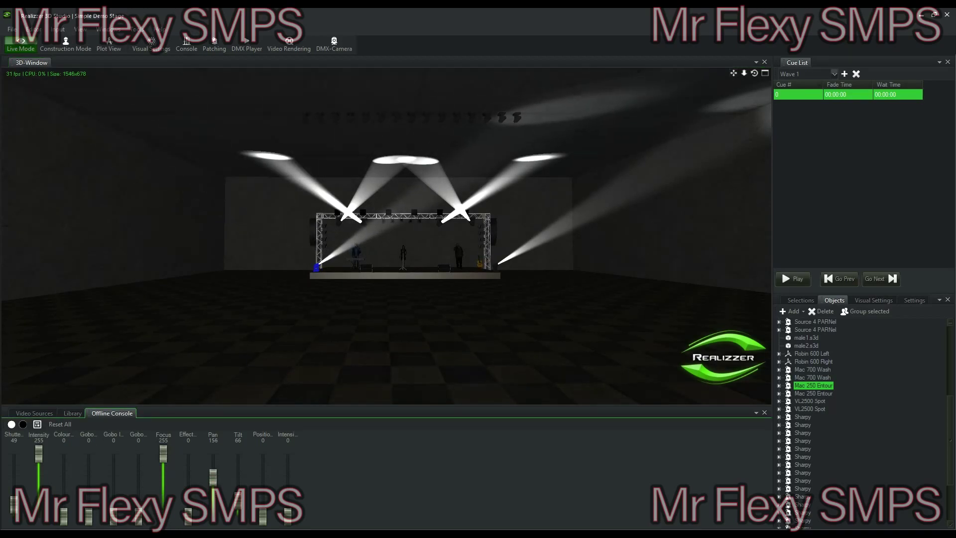
pyautogui.click(387, 236)
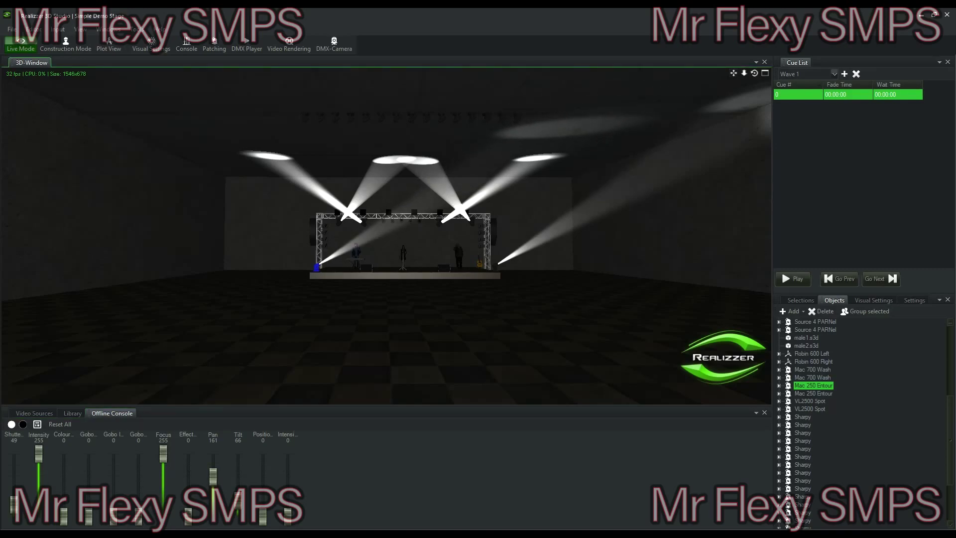
pyautogui.click(495, 268)
pyautogui.moveTo(213, 479); pyautogui.dragTo(213, 495)
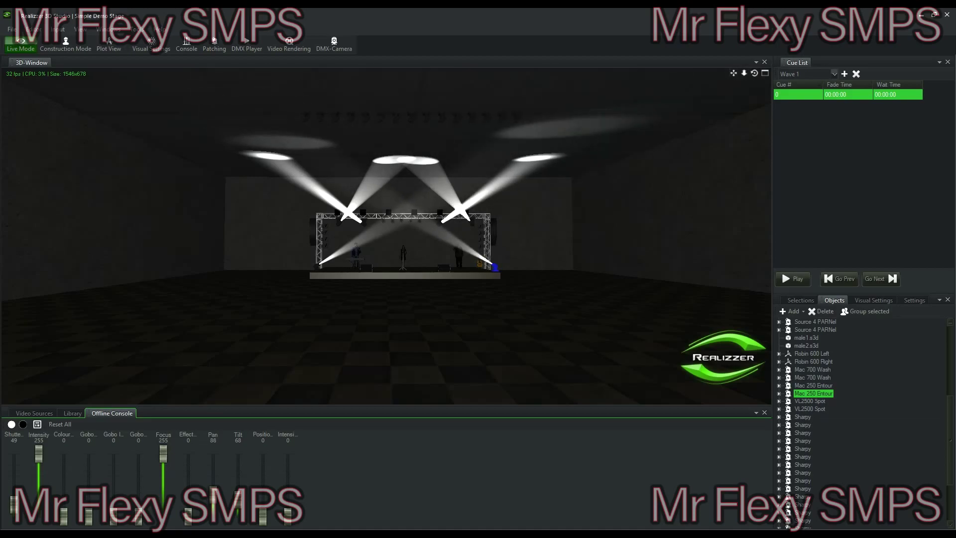
pyautogui.moveTo(213, 495); pyautogui.dragTo(213, 494)
# - Add a second cue from DMX to Wave 1 with the crossed Mac 250 Entour beams and leave it selected
pyautogui.scroll(3, 387, 236)
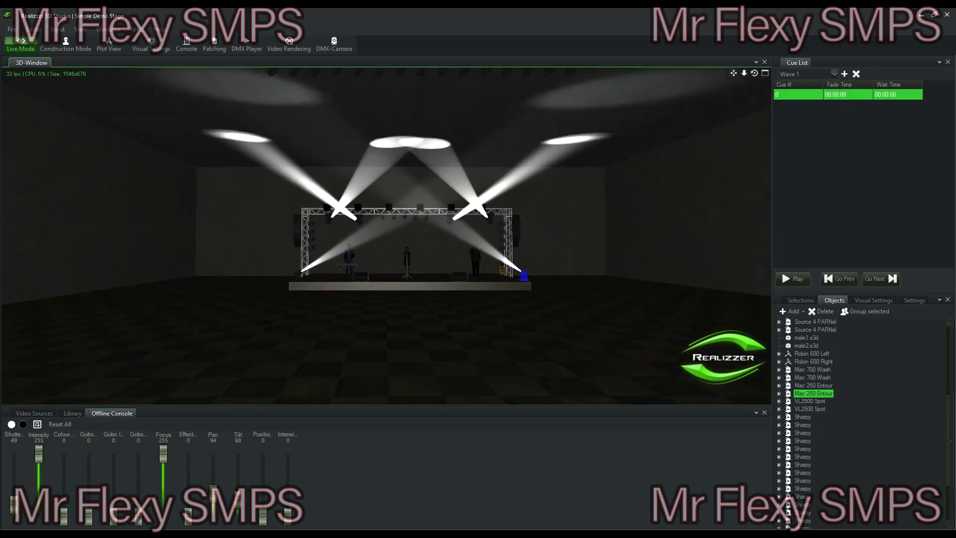
pyautogui.moveTo(387, 236); pyautogui.dragTo(393, 245, button='right')
pyautogui.scroll(2, 393, 245)
pyautogui.rightClick(850, 159)
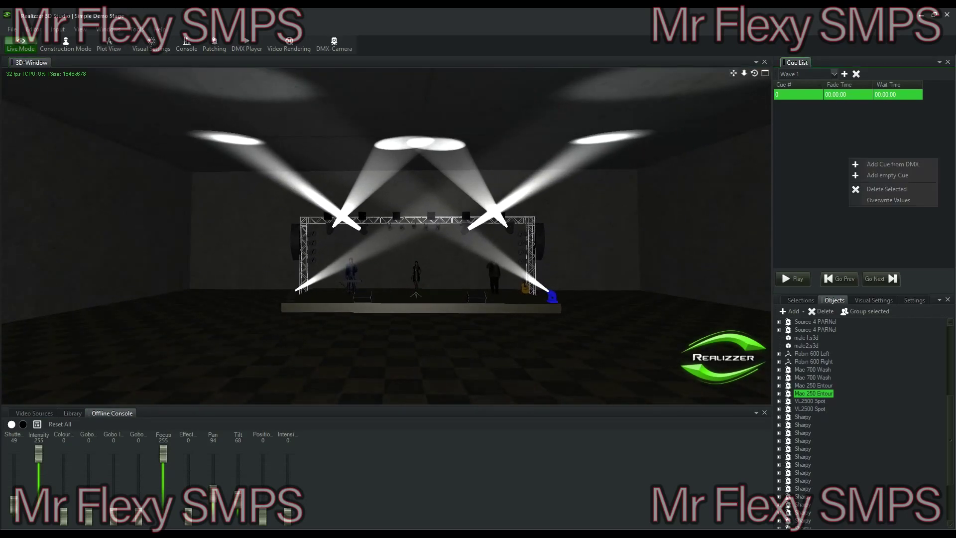
pyautogui.click(892, 164)
pyautogui.click(841, 105)
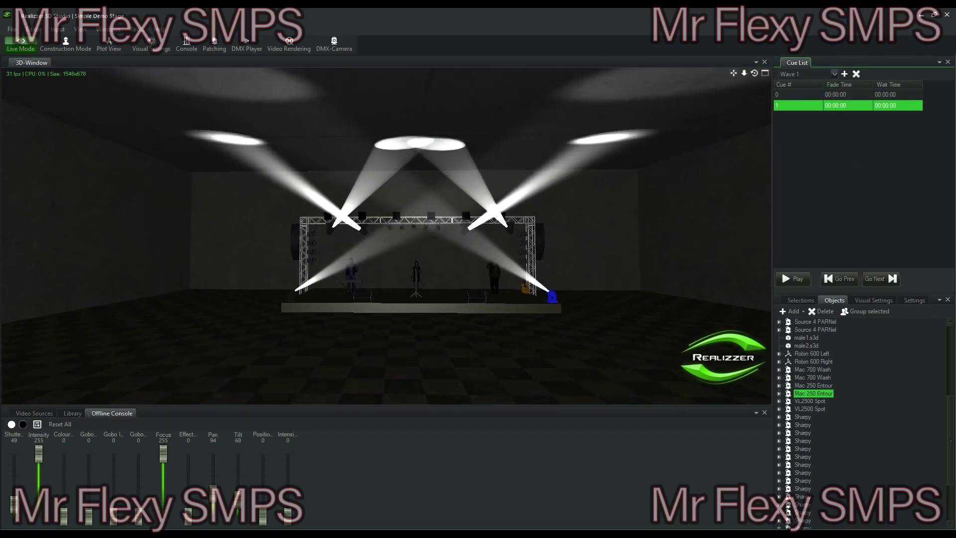
pyautogui.click(842, 94)
pyautogui.click(841, 106)
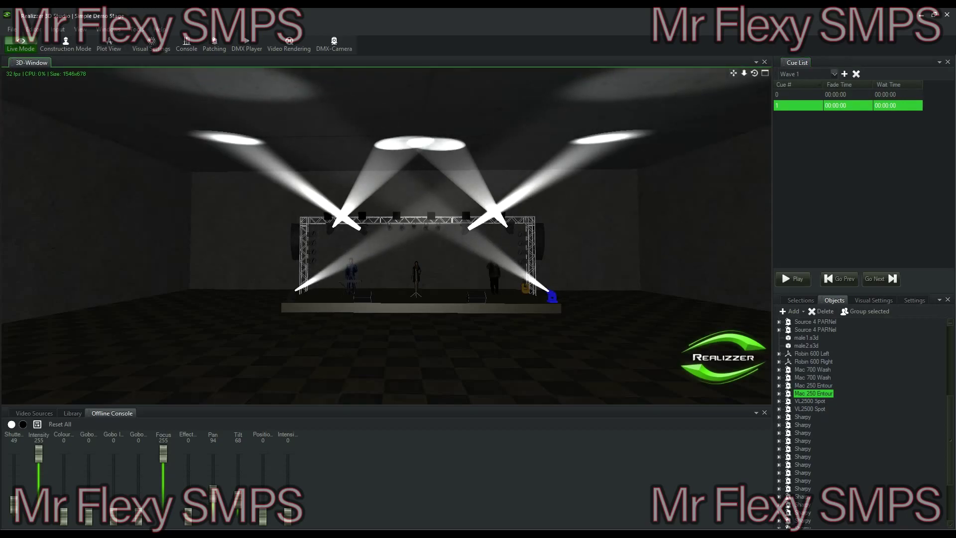
# - Set the left VL2500 Spot's pan to 70 and the left Mac 700 Wash's pan to 6
pyautogui.click(329, 228)
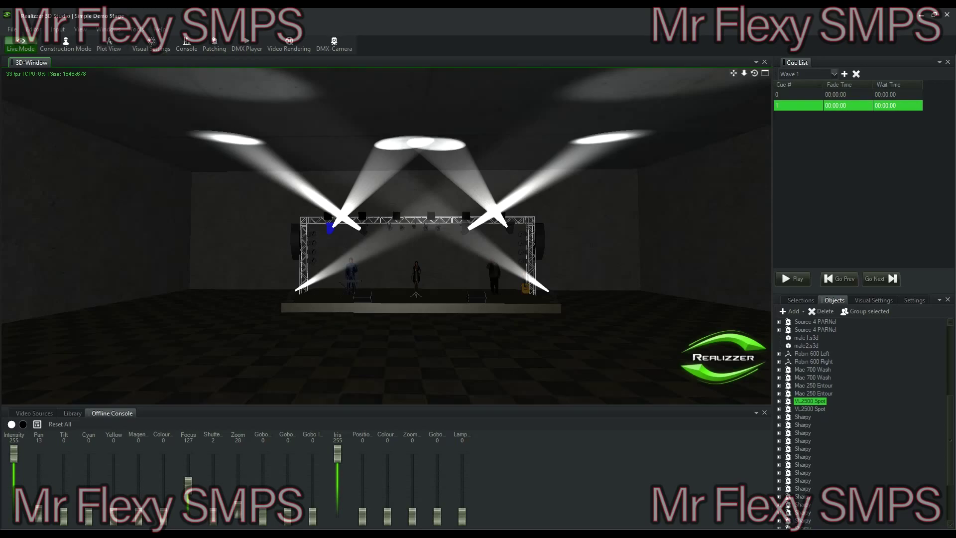
pyautogui.moveTo(38, 513); pyautogui.dragTo(39, 501)
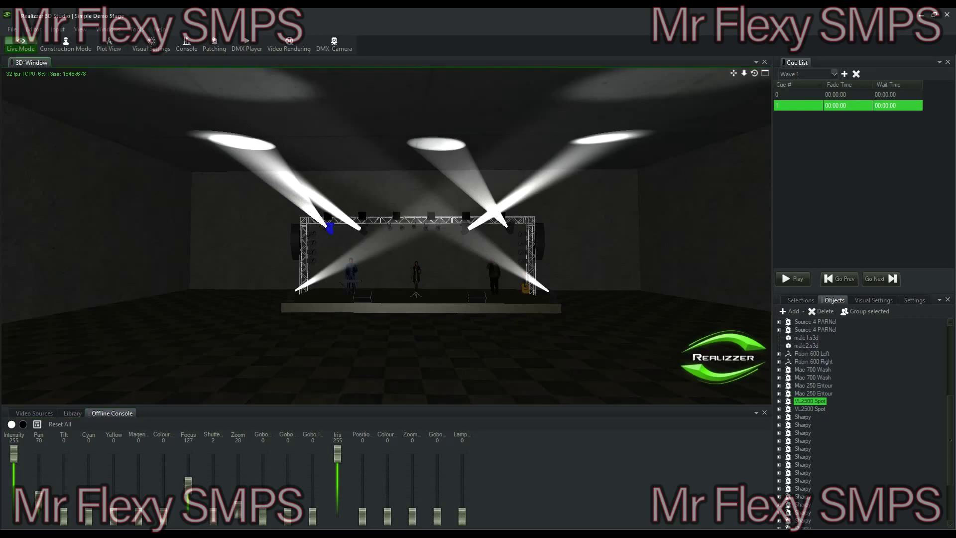
pyautogui.click(363, 232)
pyautogui.click(363, 229)
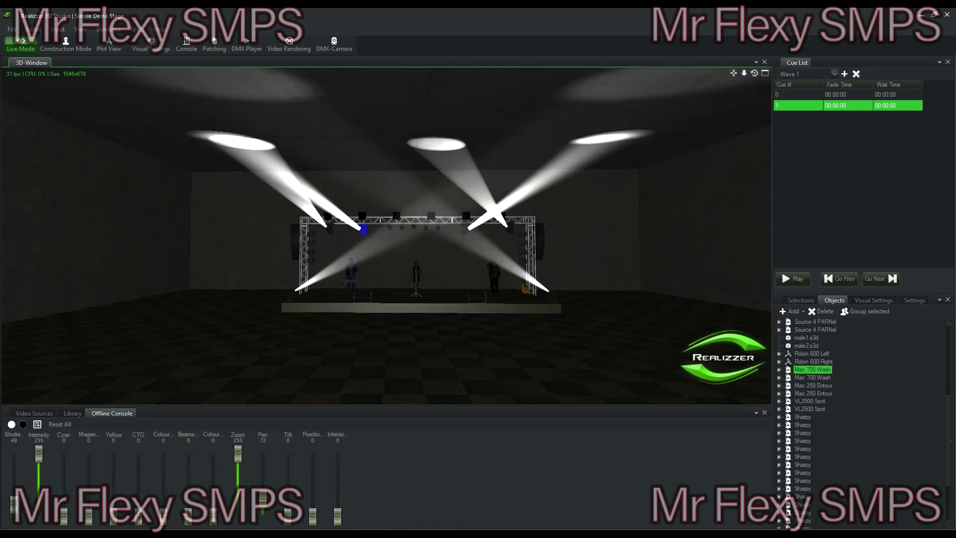
pyautogui.moveTo(263, 498); pyautogui.dragTo(263, 515)
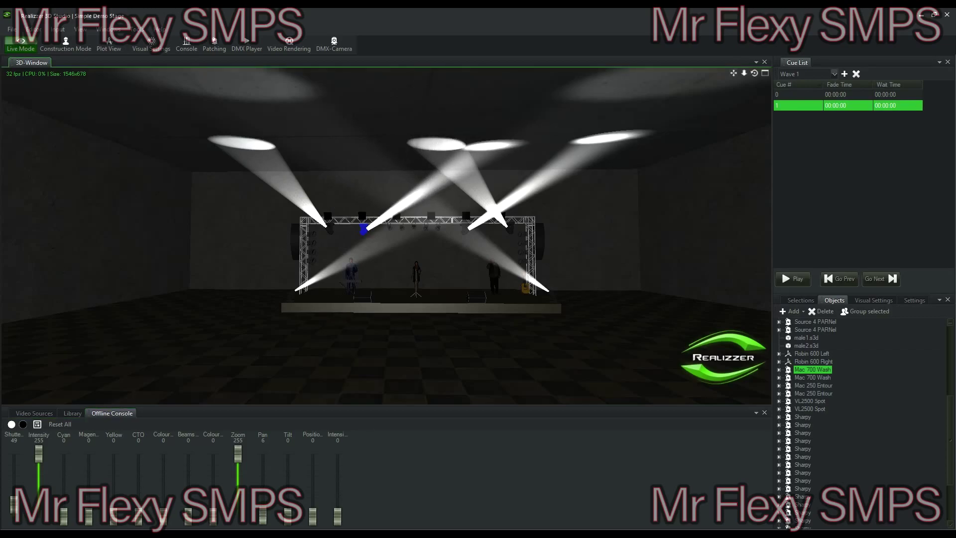
# - Set the right Mac 700 Wash's pan to 75 and the right VL2500 Spot's pan to 11
pyautogui.click(510, 229)
pyautogui.click(465, 229)
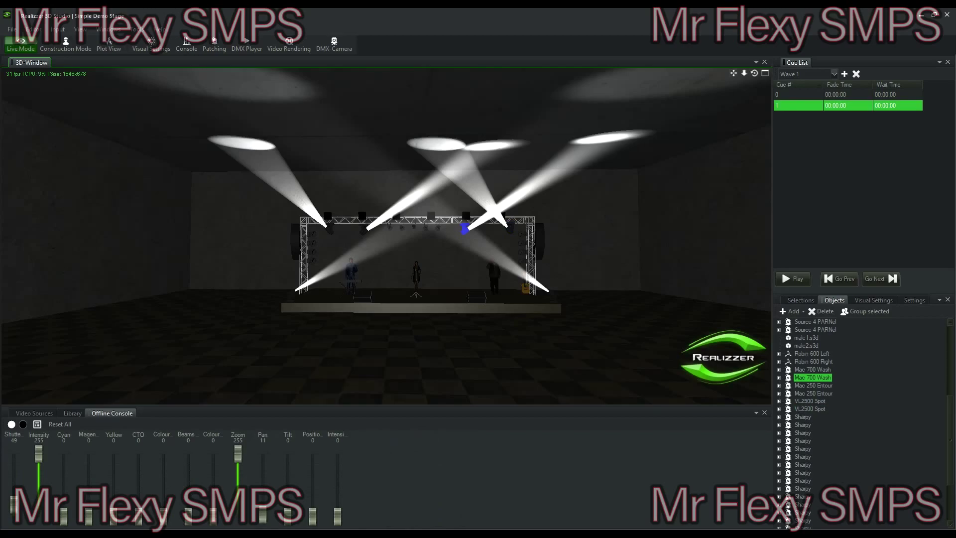
pyautogui.moveTo(263, 514); pyautogui.dragTo(263, 495)
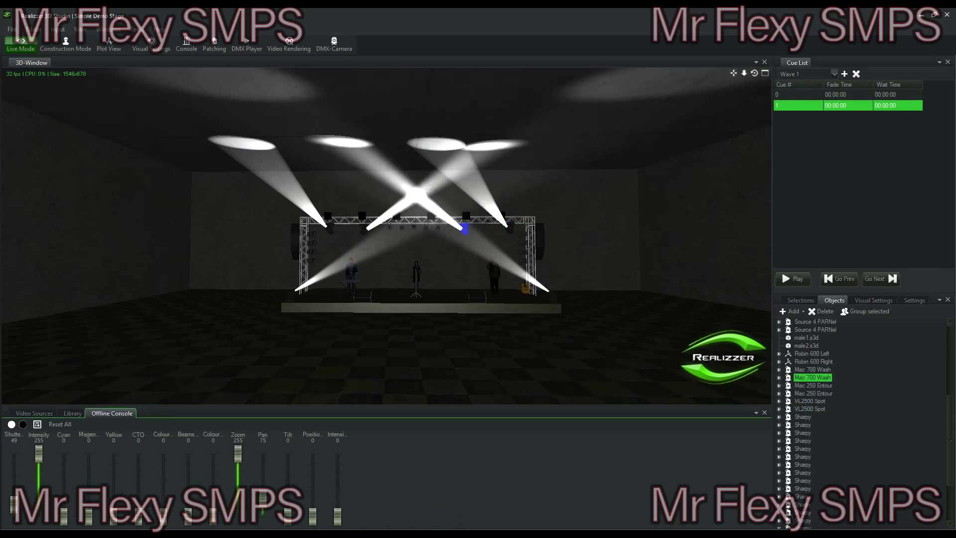
pyautogui.click(509, 229)
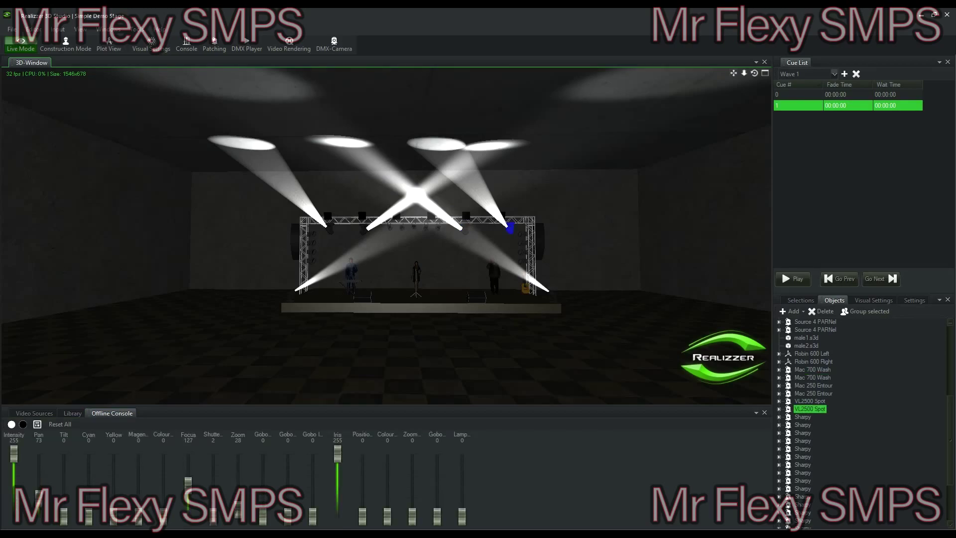
pyautogui.moveTo(38, 498); pyautogui.dragTo(39, 516)
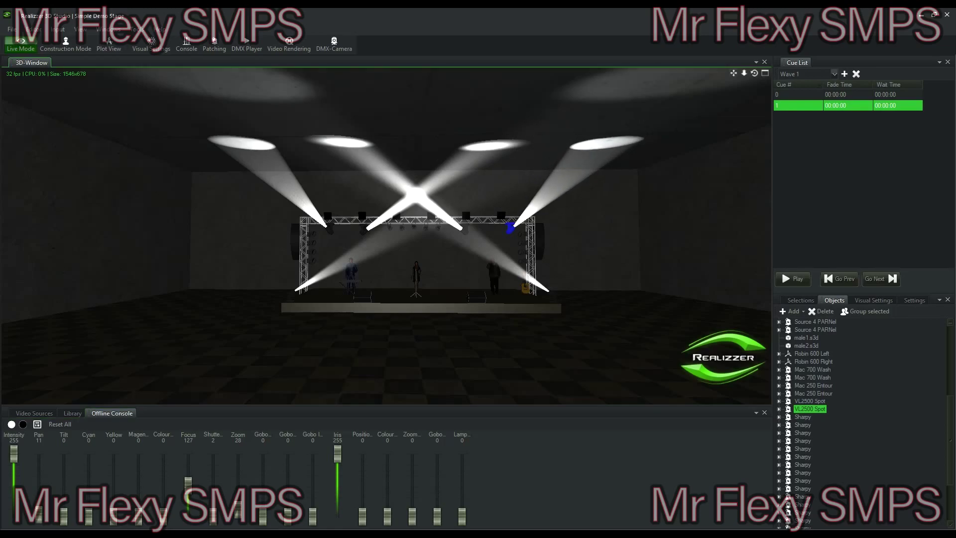
# - Overwrite cue 1 with the current DMX values and set the fade time of both Wave 1 cues to 00:00:01
pyautogui.rightClick(805, 105)
pyautogui.click(847, 144)
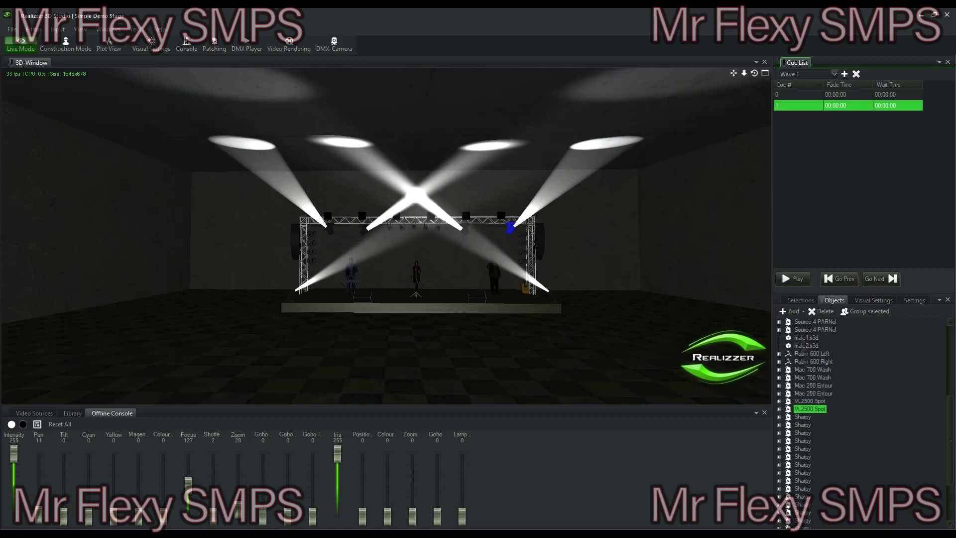
pyautogui.doubleClick(846, 106)
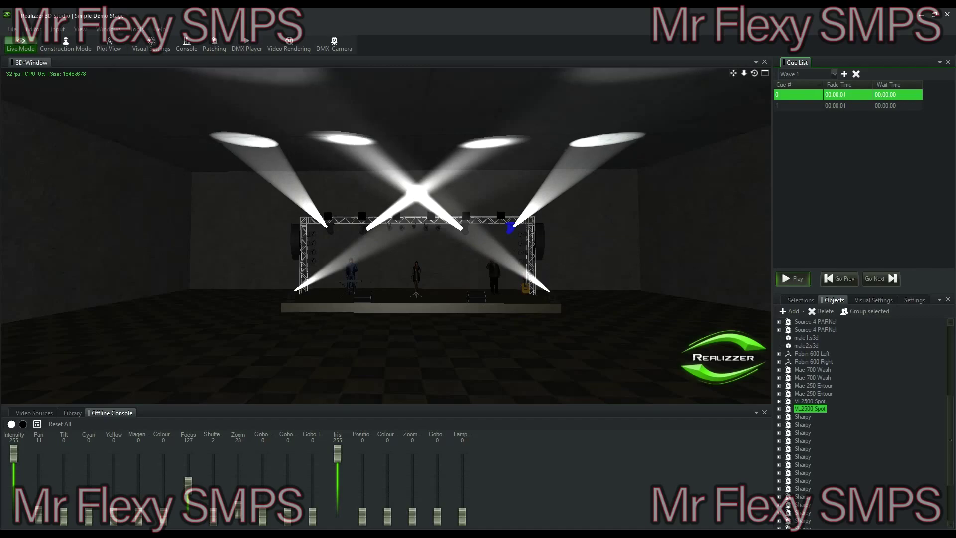
# - Set the dimmer of all six Stage Blinder 4 fixtures to 24 and stop the Wave 1 playback
pyautogui.scroll(-5, 386, 236)
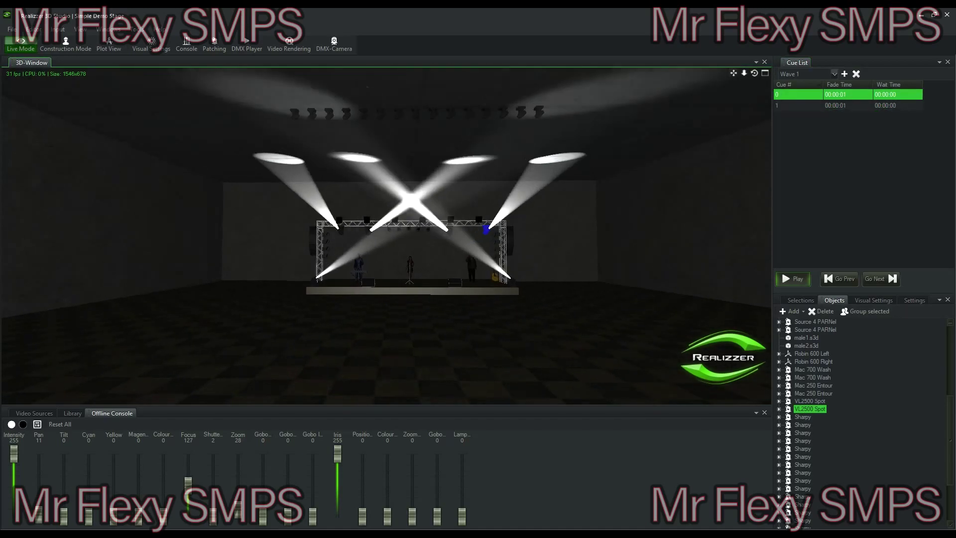
pyautogui.moveTo(386, 236); pyautogui.dragTo(411, 229, button='middle')
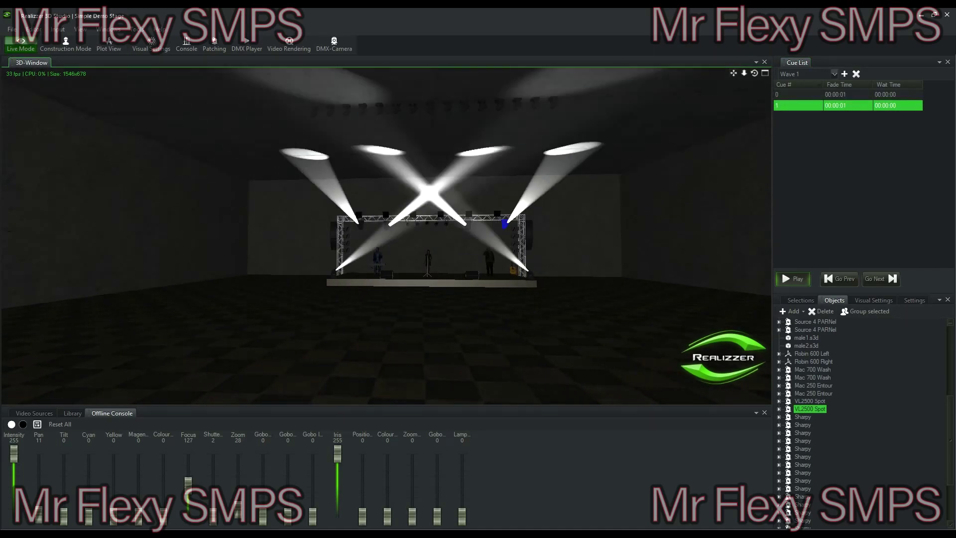
pyautogui.scroll(5, 387, 236)
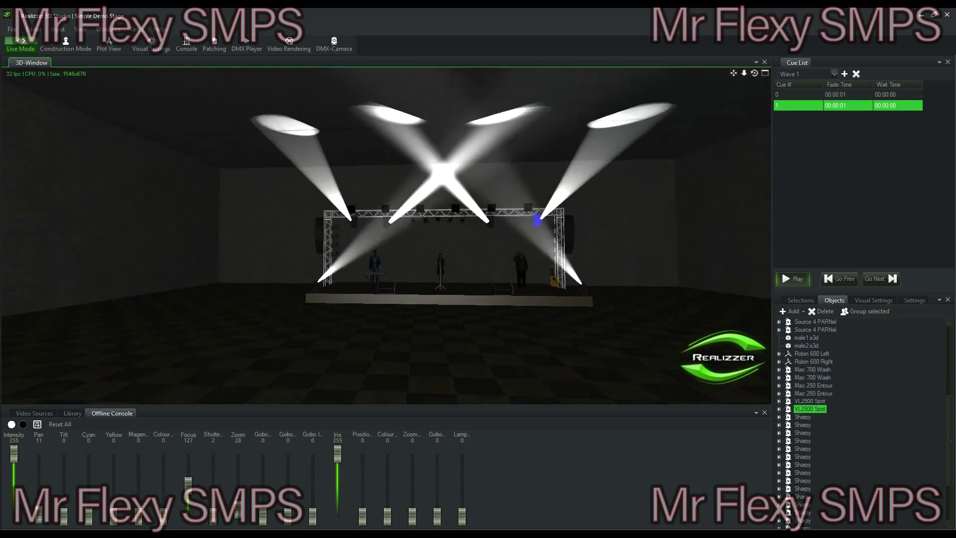
pyautogui.click(351, 209)
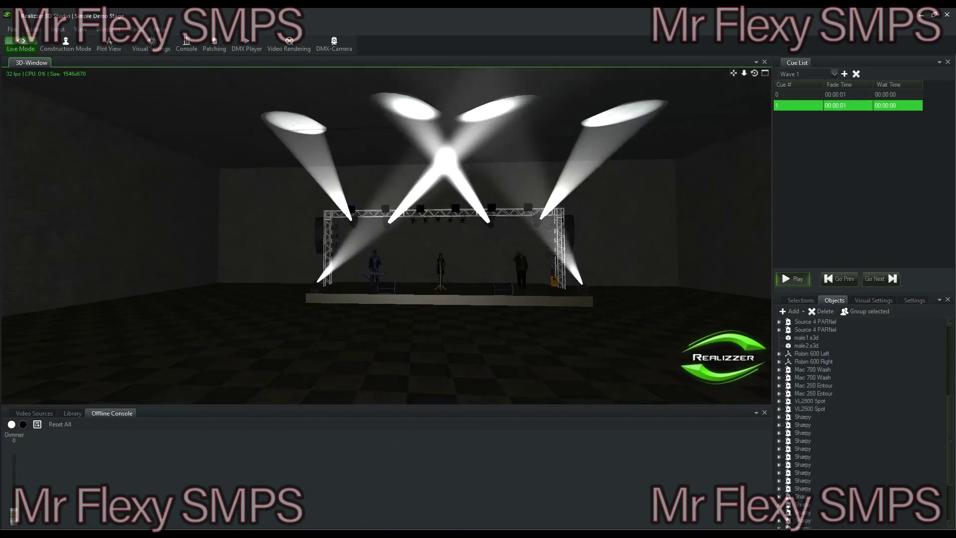
pyautogui.scroll(-3, 811, 448)
pyautogui.click(811, 457)
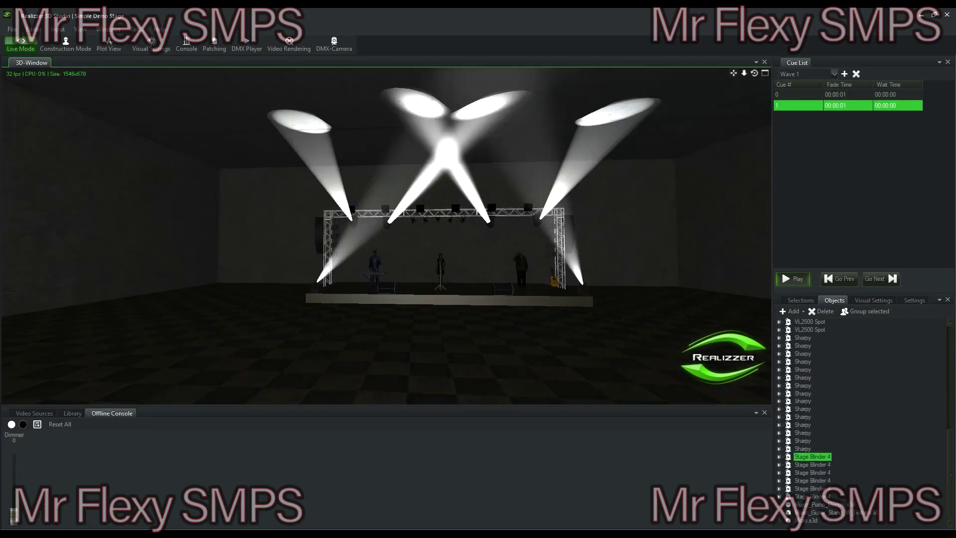
pyautogui.keyDown('ctrl'); pyautogui.click(812, 464); pyautogui.keyUp('ctrl')
pyautogui.keyDown('ctrl'); pyautogui.click(812, 480); pyautogui.keyUp('ctrl')
pyautogui.keyDown('ctrl'); pyautogui.click(812, 488); pyautogui.keyUp('ctrl')
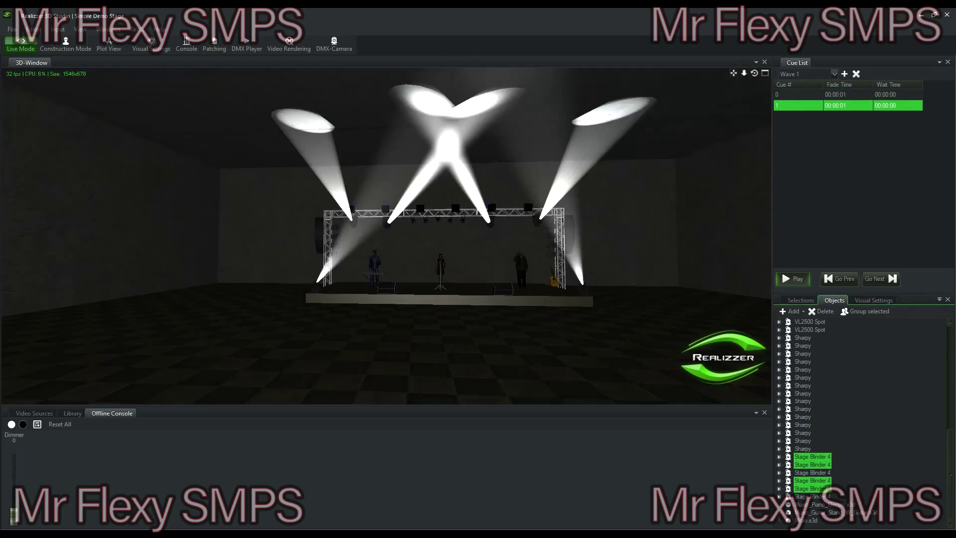
pyautogui.keyDown('ctrl'); pyautogui.click(811, 497); pyautogui.keyUp('ctrl')
pyautogui.keyDown('ctrl'); pyautogui.click(811, 473); pyautogui.keyUp('ctrl')
pyautogui.moveTo(14, 517); pyautogui.dragTo(14, 511)
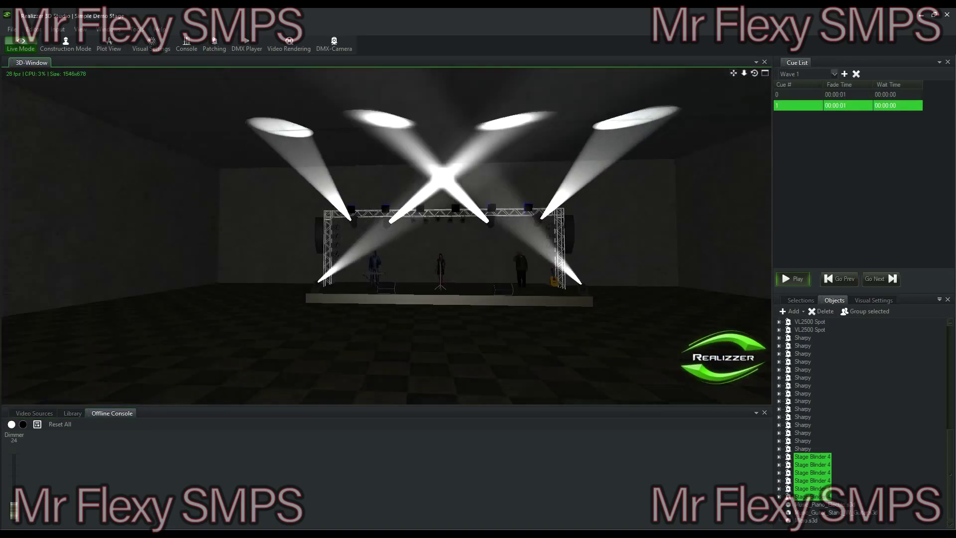
pyautogui.click(793, 279)
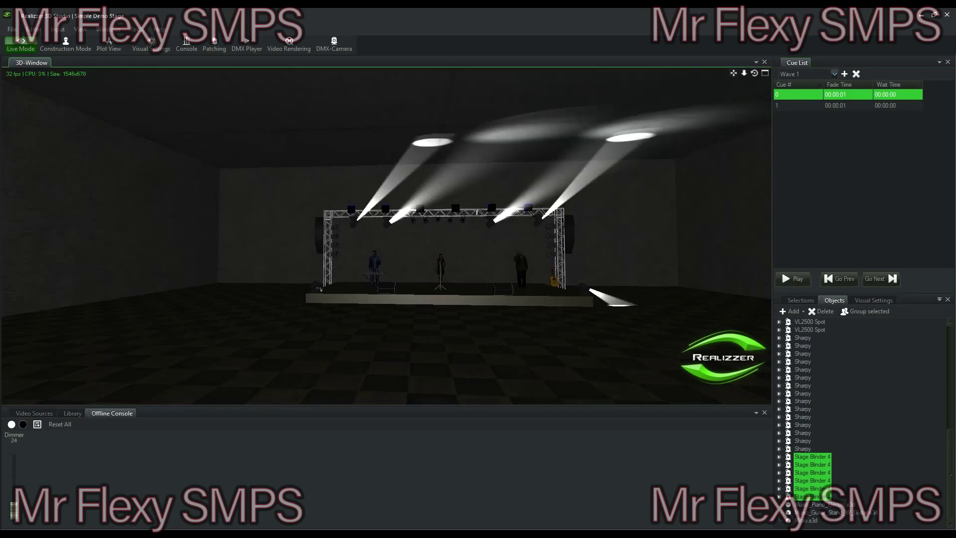